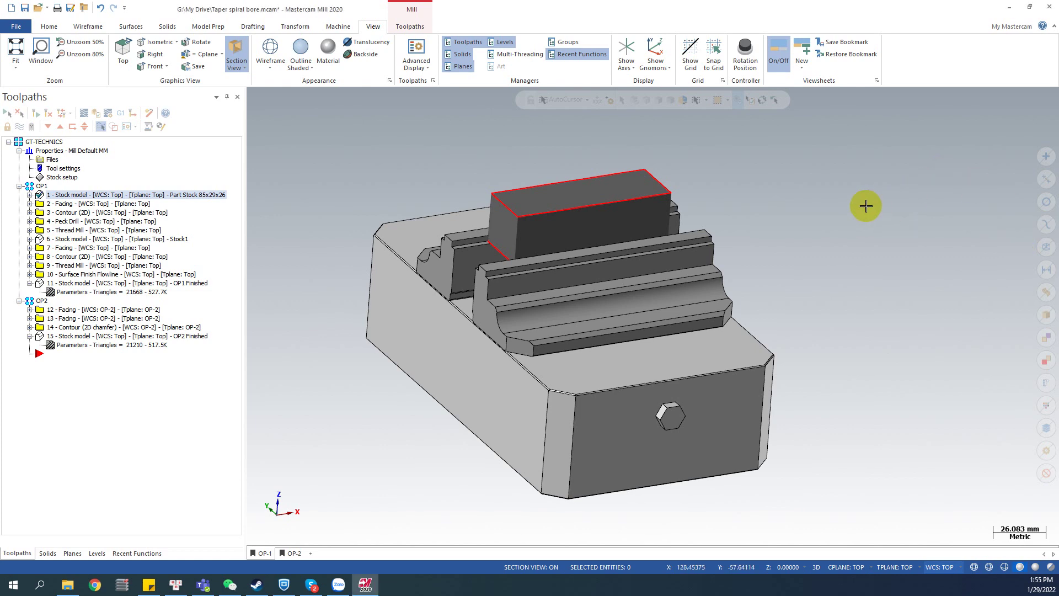
Step: Review the Peck Drill, Facing and Thread Mill operations of the OP1 group with the part held in the vise
click(92, 221)
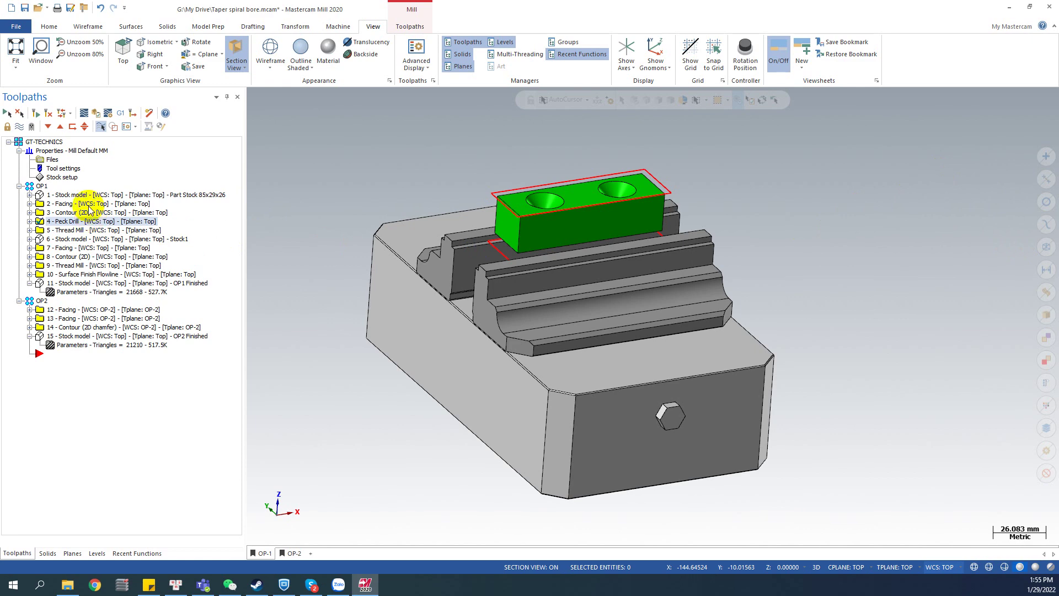
click(88, 205)
middle_drag(497, 272, 628, 276)
scroll(625, 279, down, 2)
scroll(624, 335, up, 2)
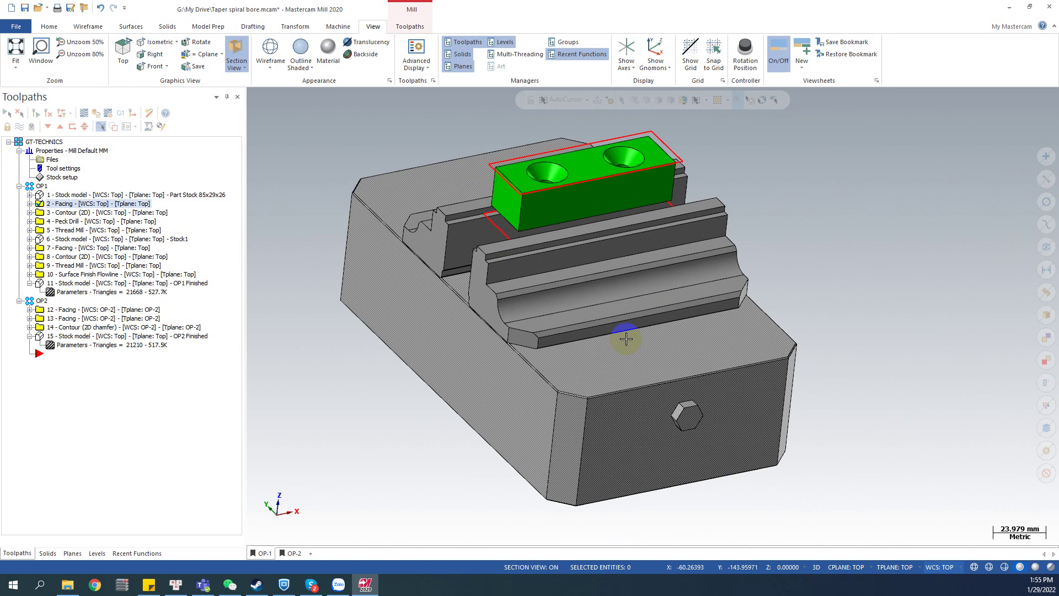
middle_drag(624, 340, 544, 358)
scroll(544, 358, down, 1)
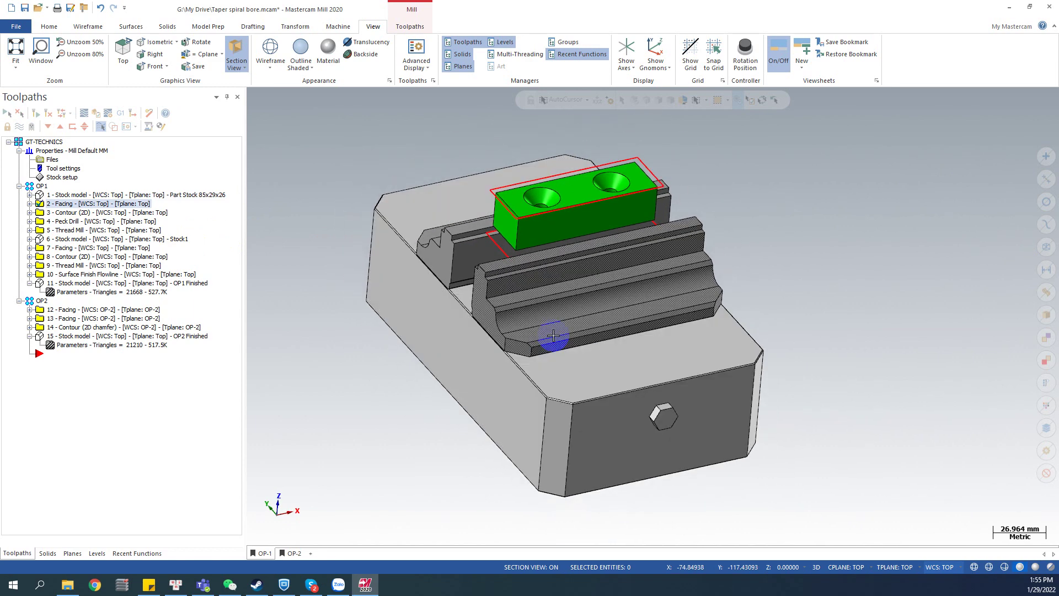
middle_drag(553, 335, 629, 259)
click(62, 222)
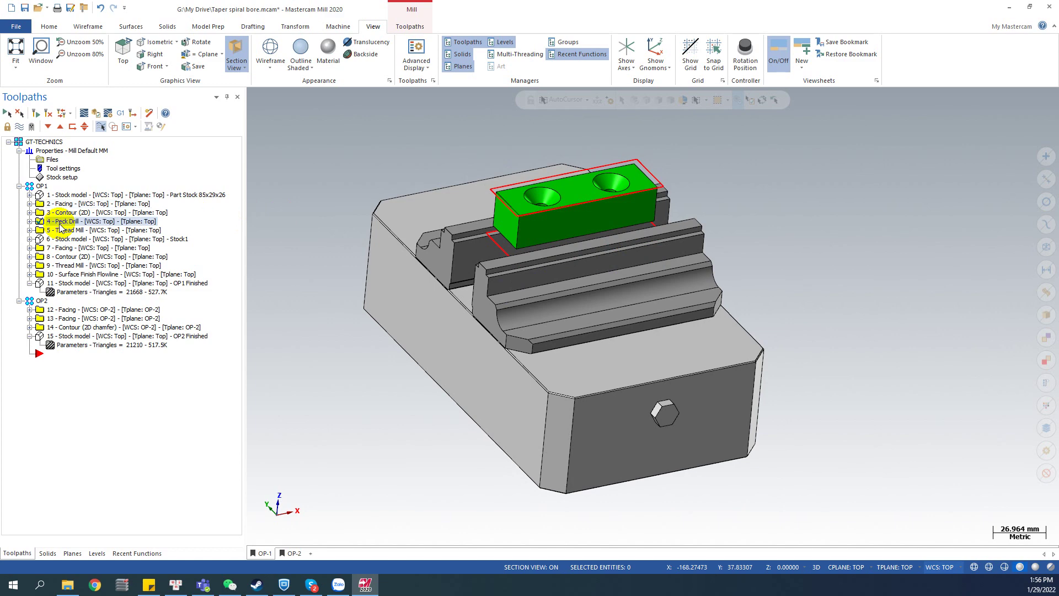
click(29, 186)
click(99, 266)
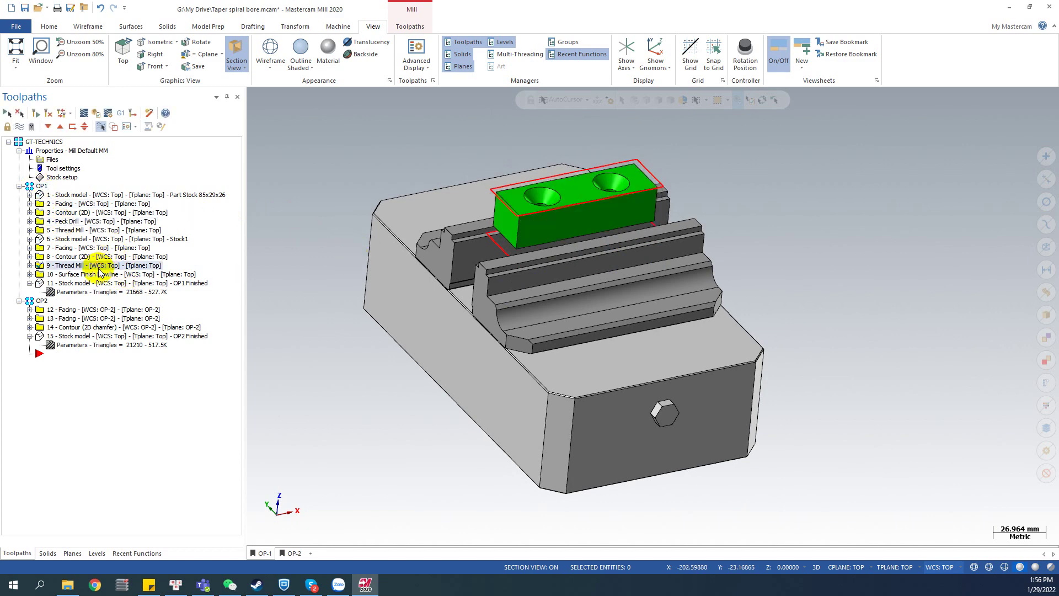
Step: View the second setup in the OP-2 viewsheet, and return to the OP-1 viewsheet
click(288, 554)
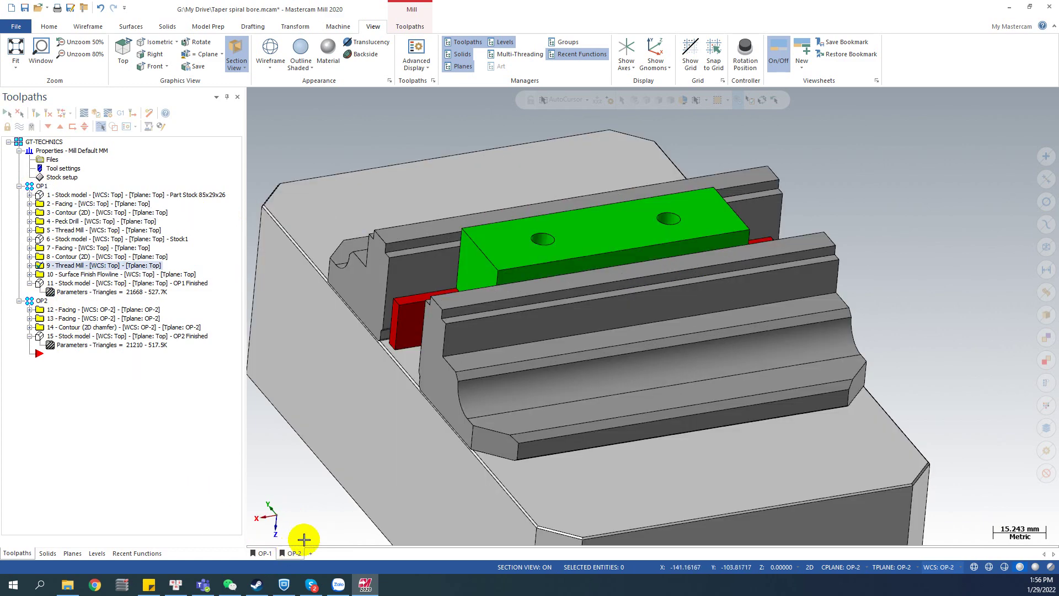
scroll(491, 234, down, 4)
click(260, 554)
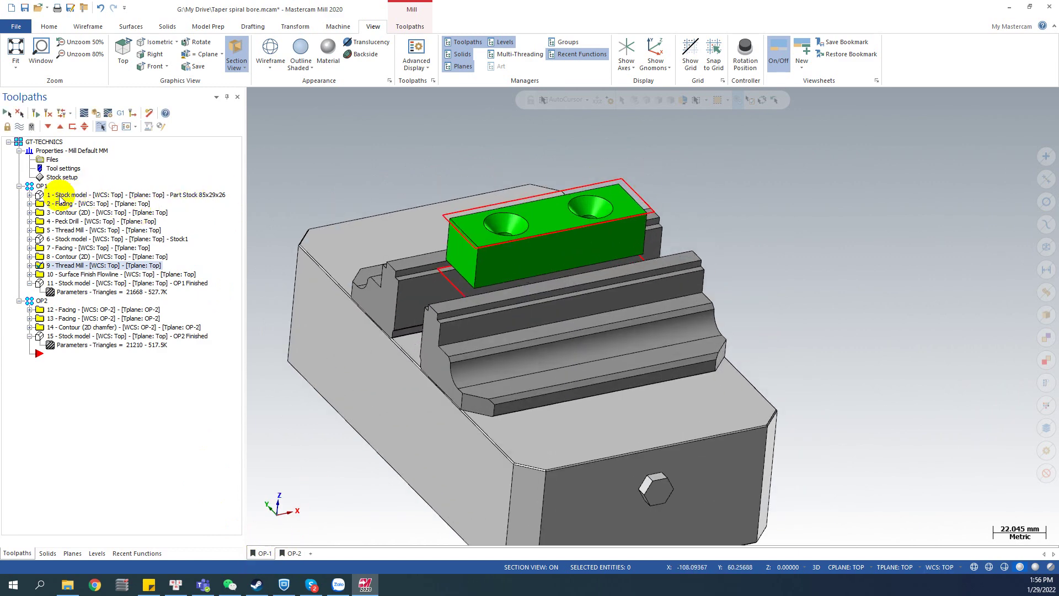
Step: Go through the OP1 operations from the first Facing down to the Stock1 stock model
click(32, 186)
click(79, 206)
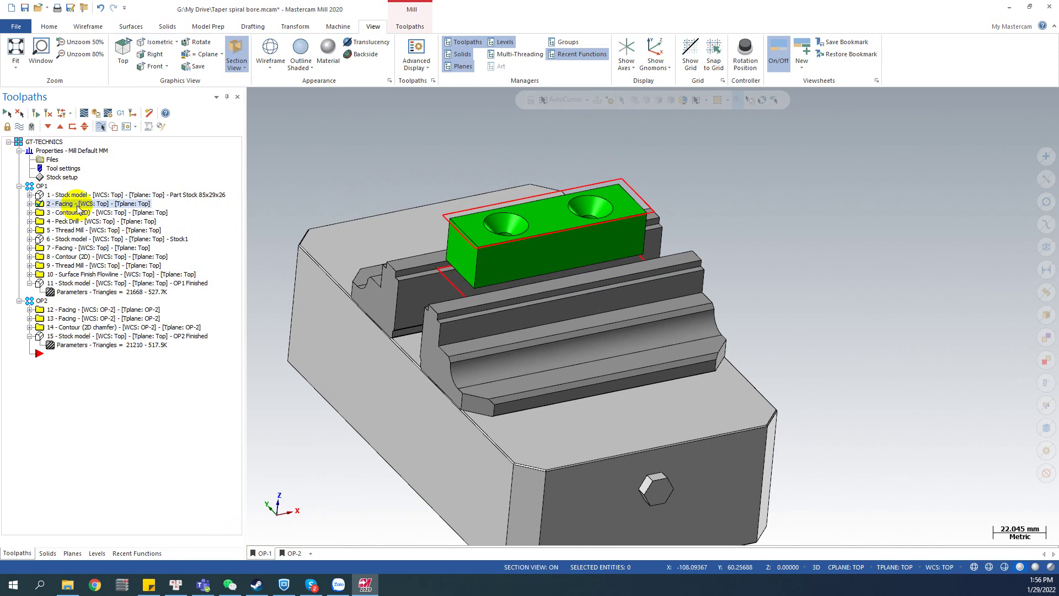
key(Down)
key(Up)
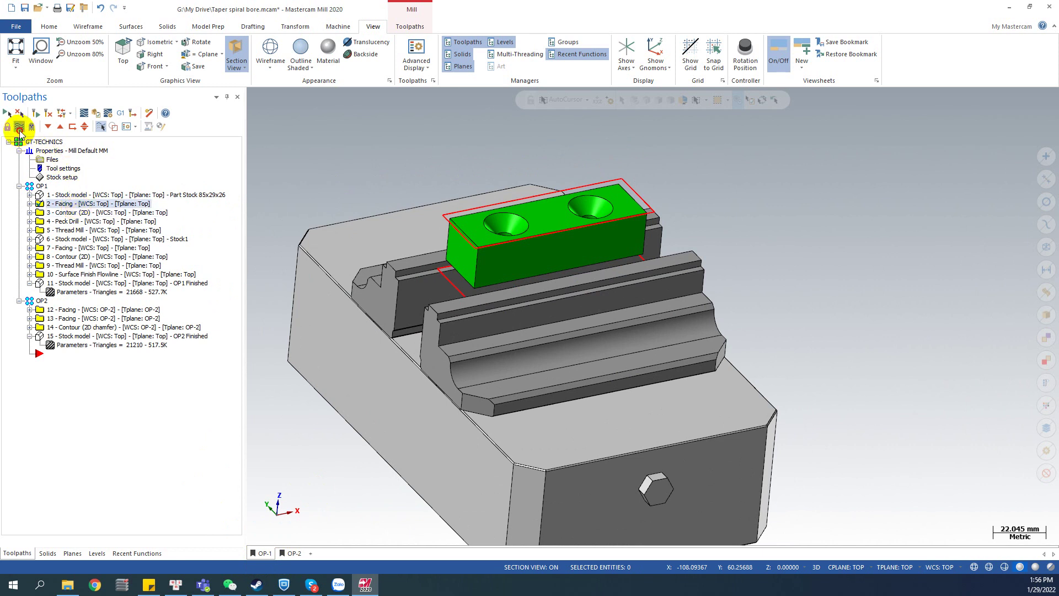
key(Down)
key(Down)
key(Down)
key(Down)
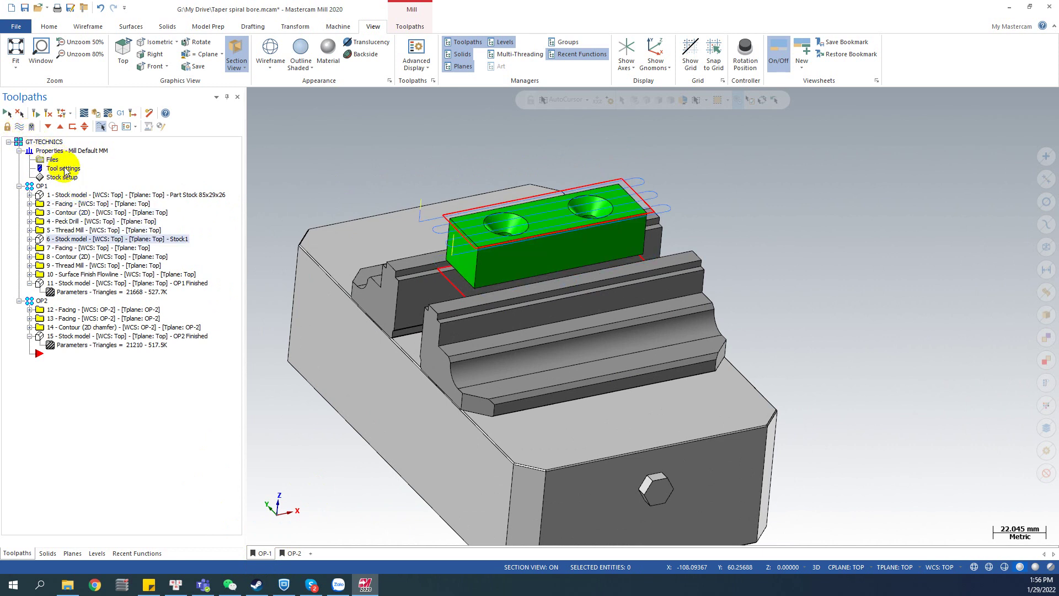
Step: Inspect the Part Stock 85x29x26 stock model in the vise and compare it with the first 2D Contour operation
click(111, 195)
click(111, 214)
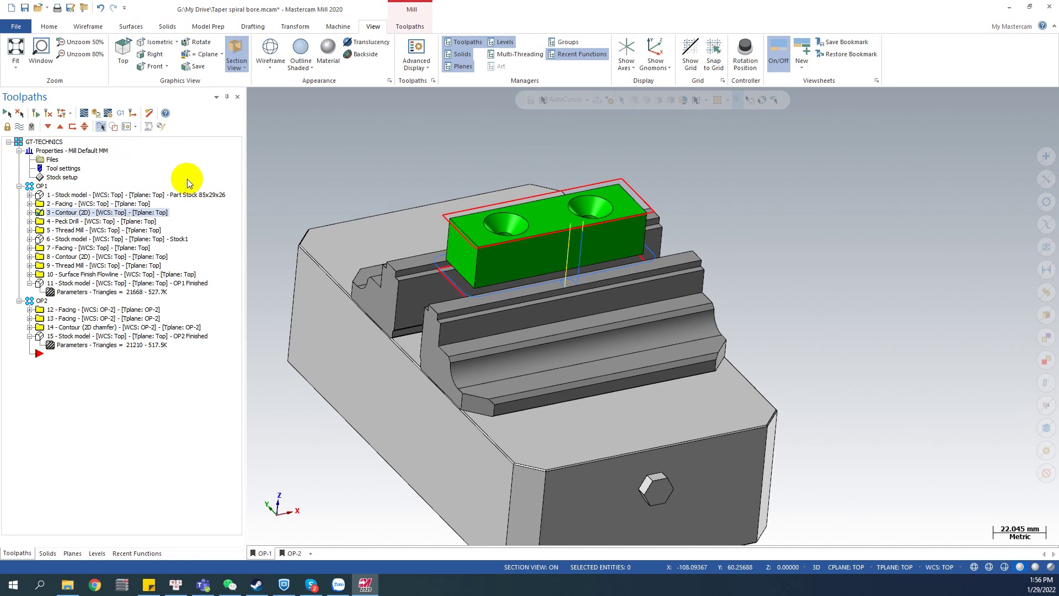
click(194, 196)
scroll(480, 205, down, 1)
scroll(505, 221, up, 1)
scroll(529, 169, down, 2)
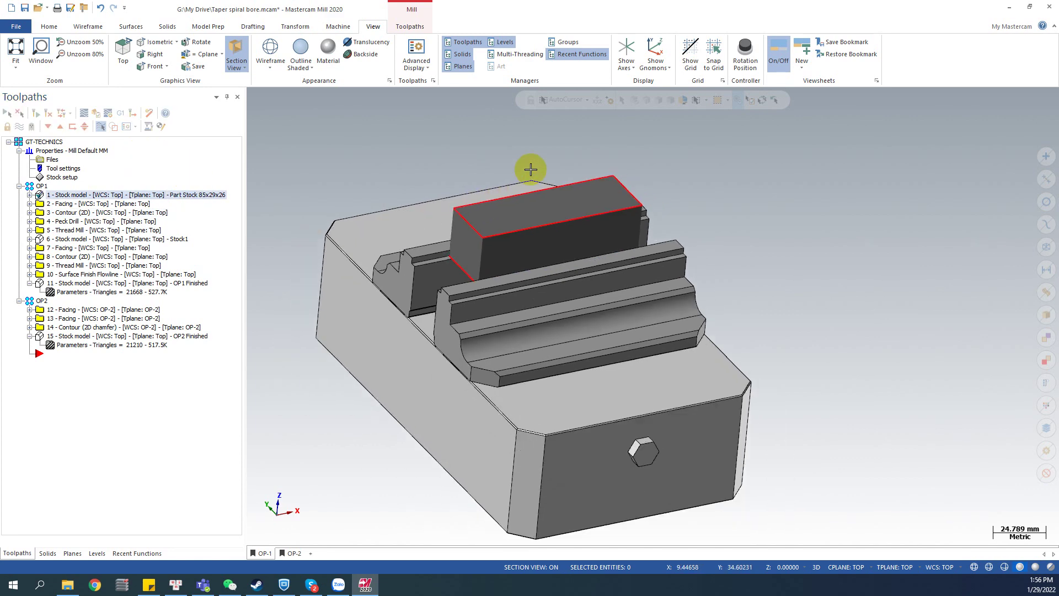
scroll(494, 270, up, 3)
click(101, 212)
click(102, 197)
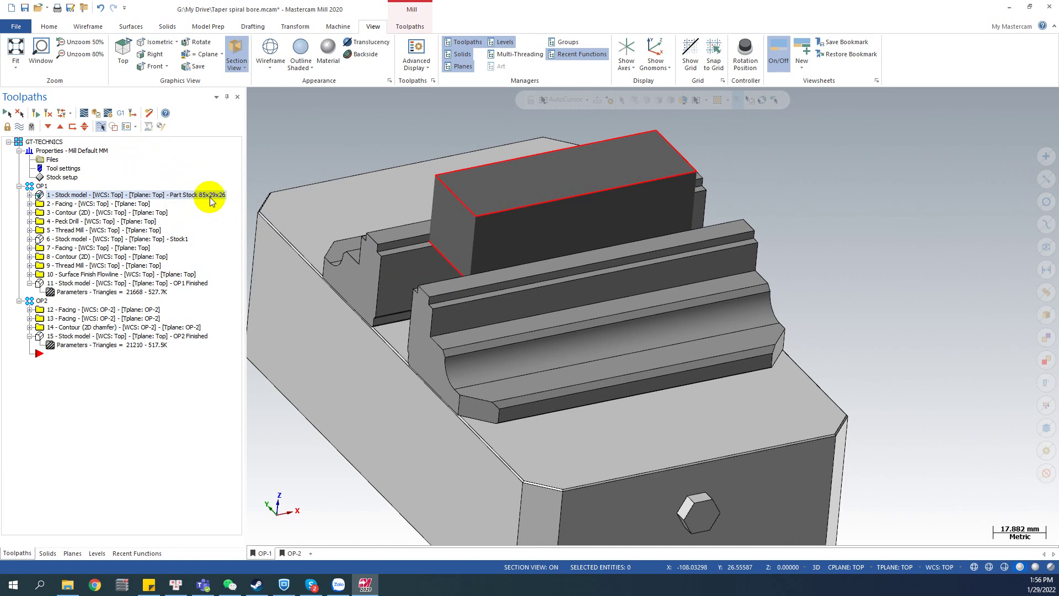
scroll(657, 170, down, 2)
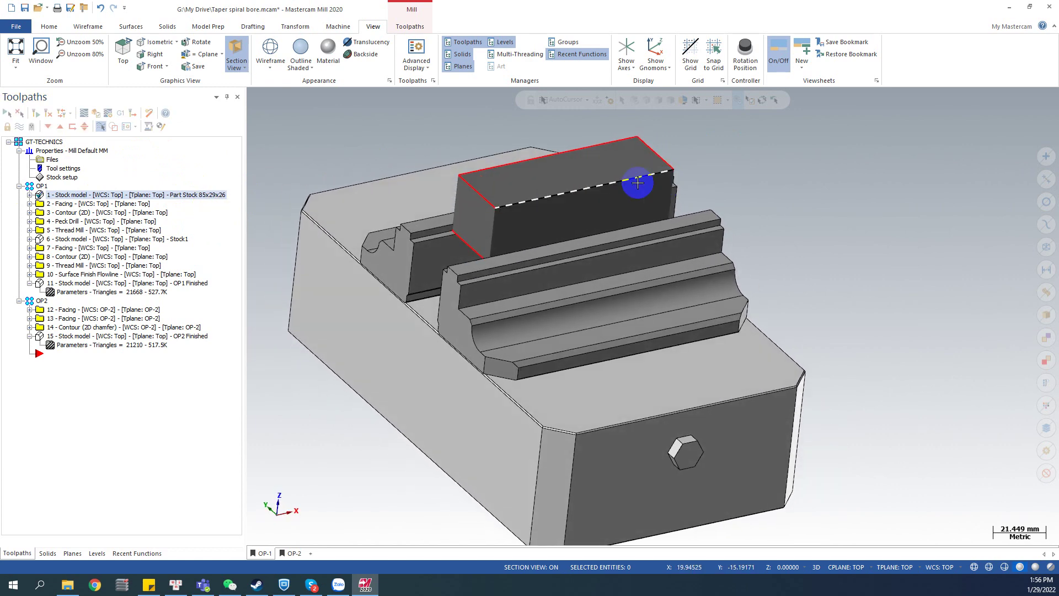
Step: Examine the toolpaths of operations 2 to 5: Facing, Contour (2D), Peck Drill and Thread Mill
key(Down)
key(Down)
key(Down)
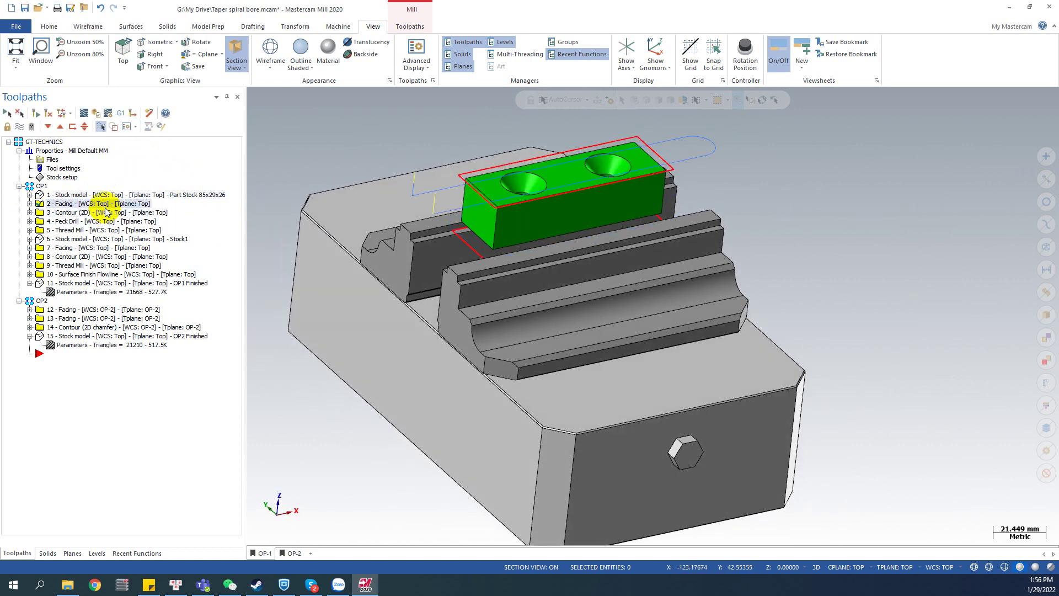
key(Down)
key(Up)
key(Up)
key(Up)
key(Down)
key(Down)
key(Up)
key(Up)
key(Down)
key(Up)
key(Down)
key(Down)
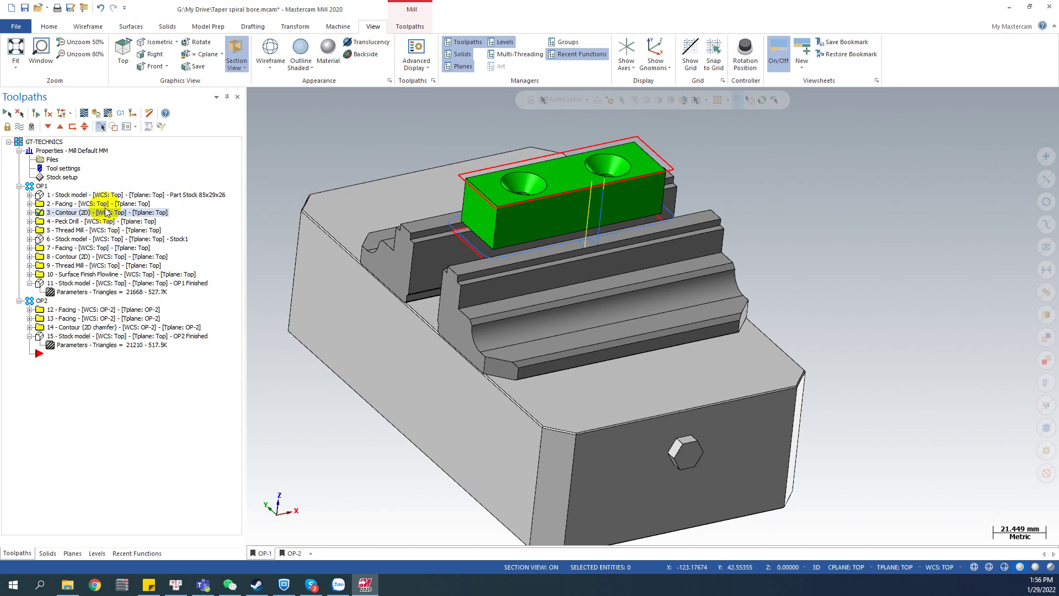
Step: Inspect the tapered bores and outer faces on the Stock1 stock model from several angles
key(Down)
key(Down)
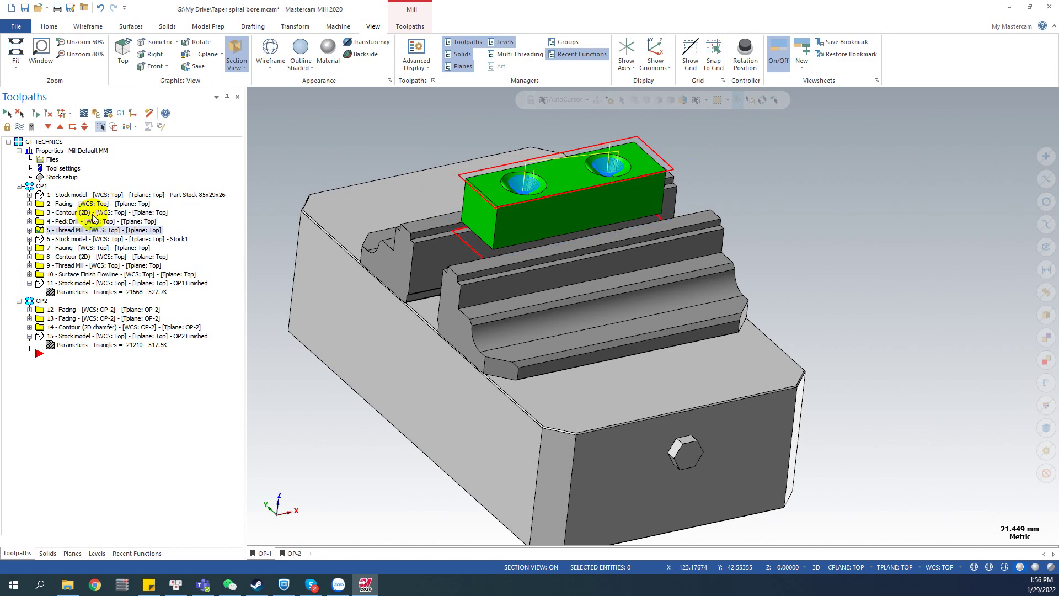
key(Down)
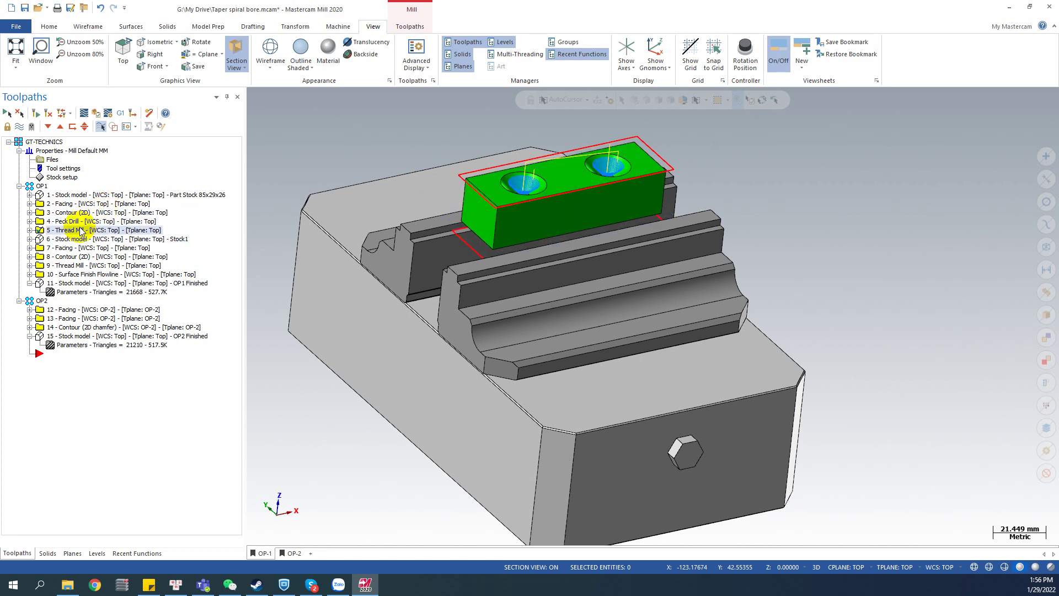
scroll(617, 198, up, 3)
middle_drag(618, 198, 567, 200)
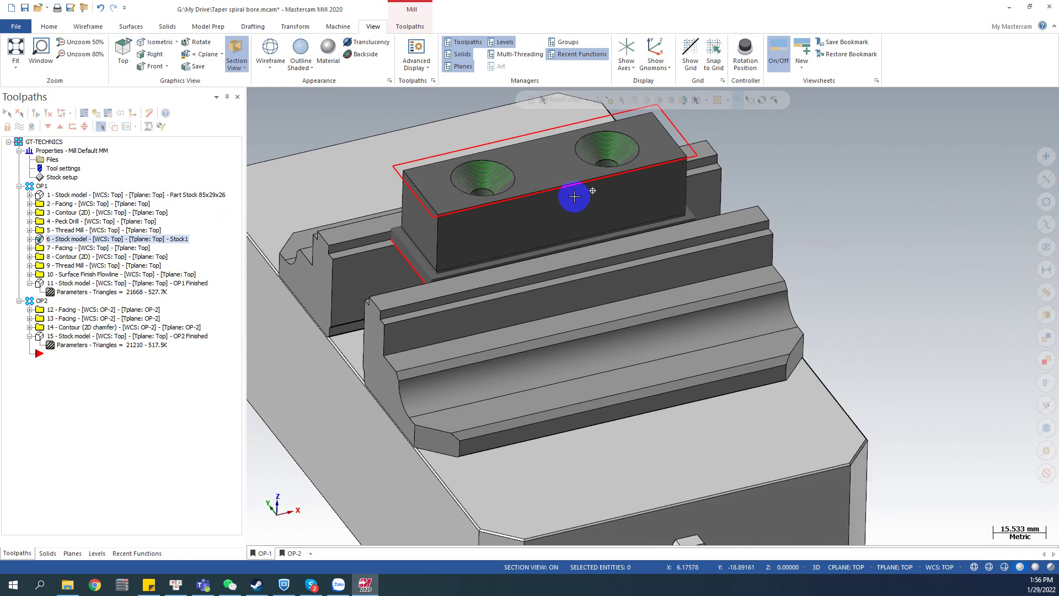
click(91, 256)
click(181, 241)
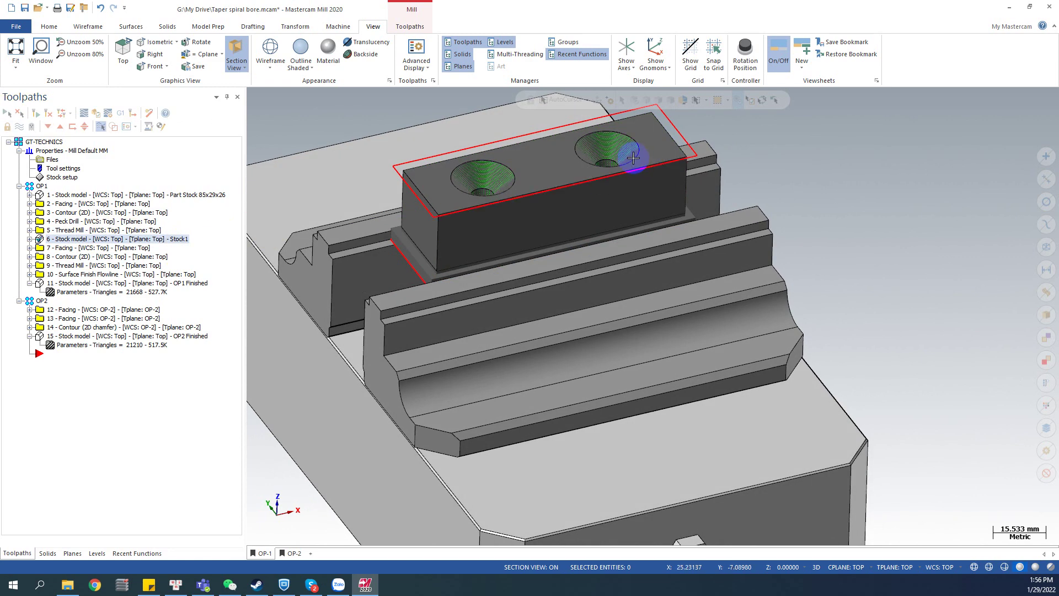
middle_drag(628, 150, 599, 201)
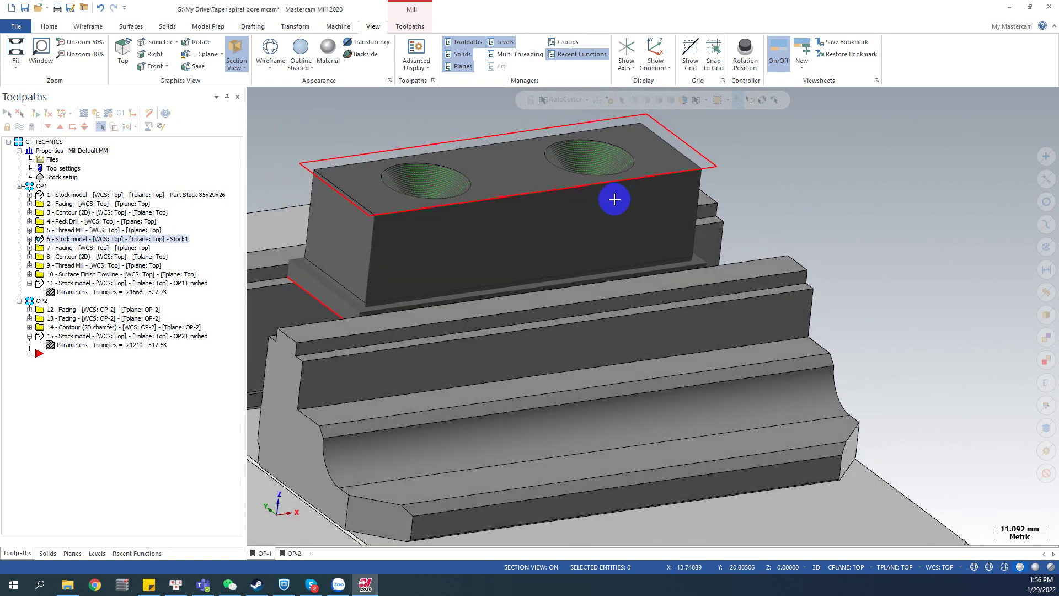
middle_drag(617, 199, 643, 193)
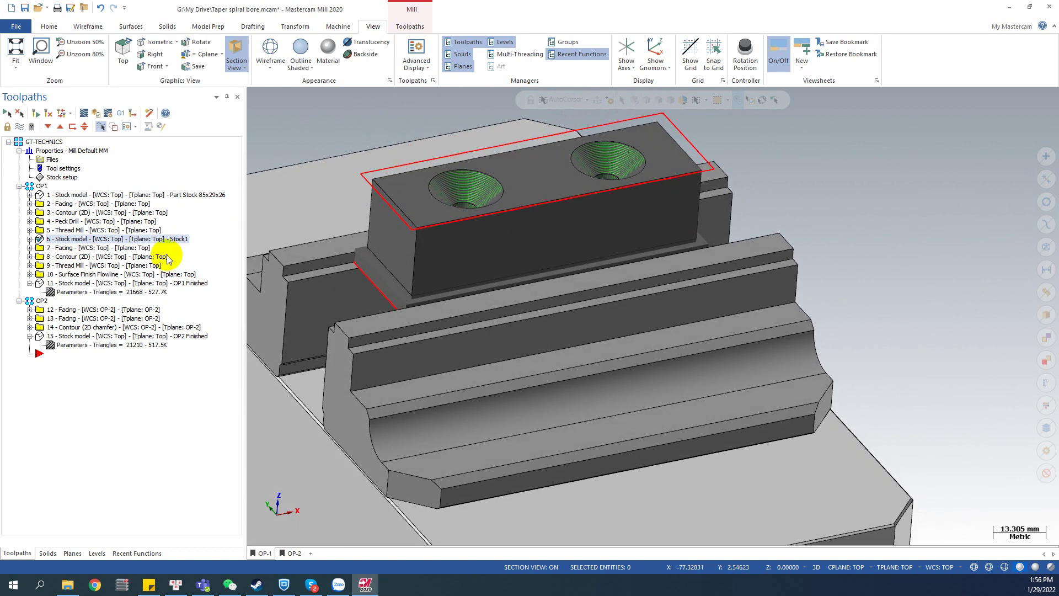
Step: Examine the toolpaths of operations 7 to 10: Facing, Contour (2D), Thread Mill and Surface Finish Flowline
click(84, 249)
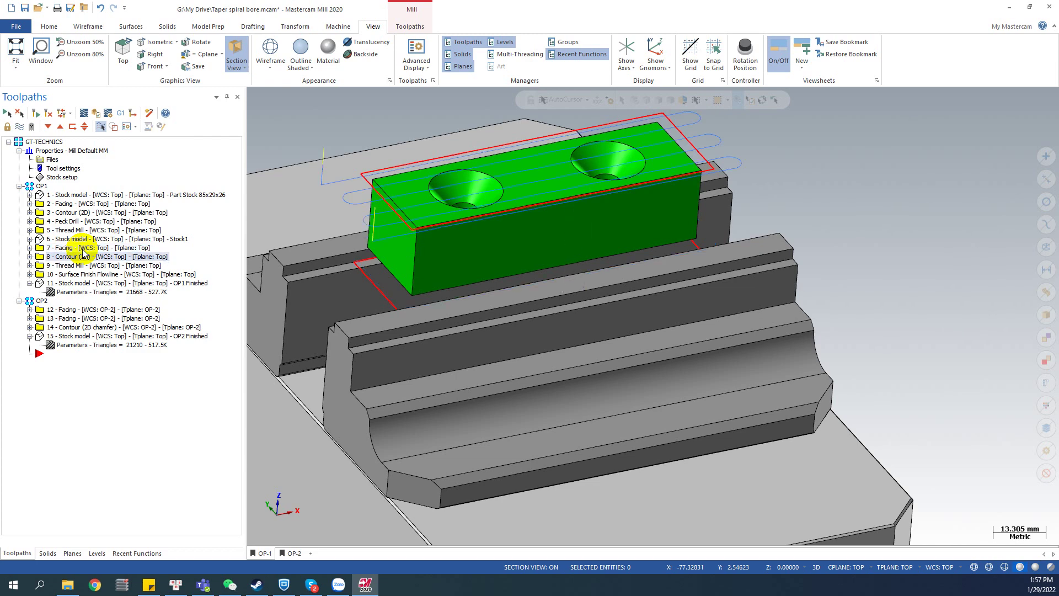
key(Down)
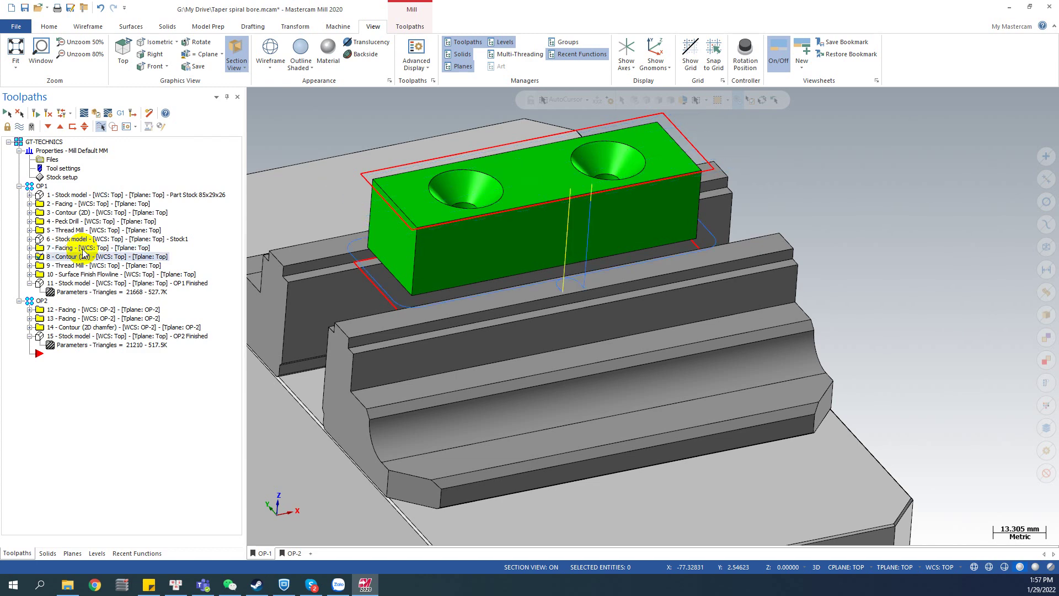
key(Down)
key(Down)
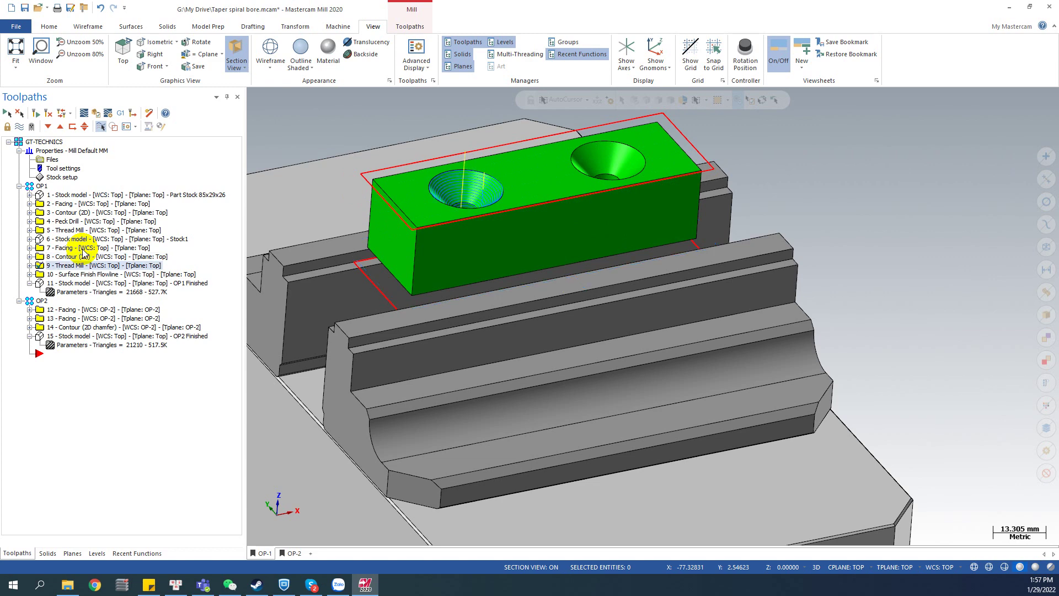
key(Down)
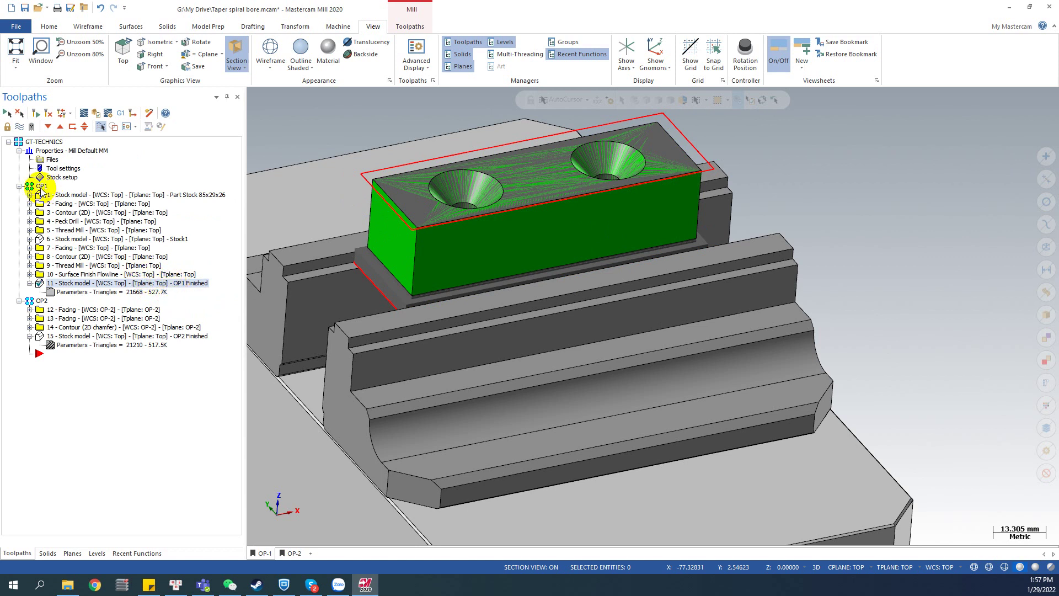
click(124, 274)
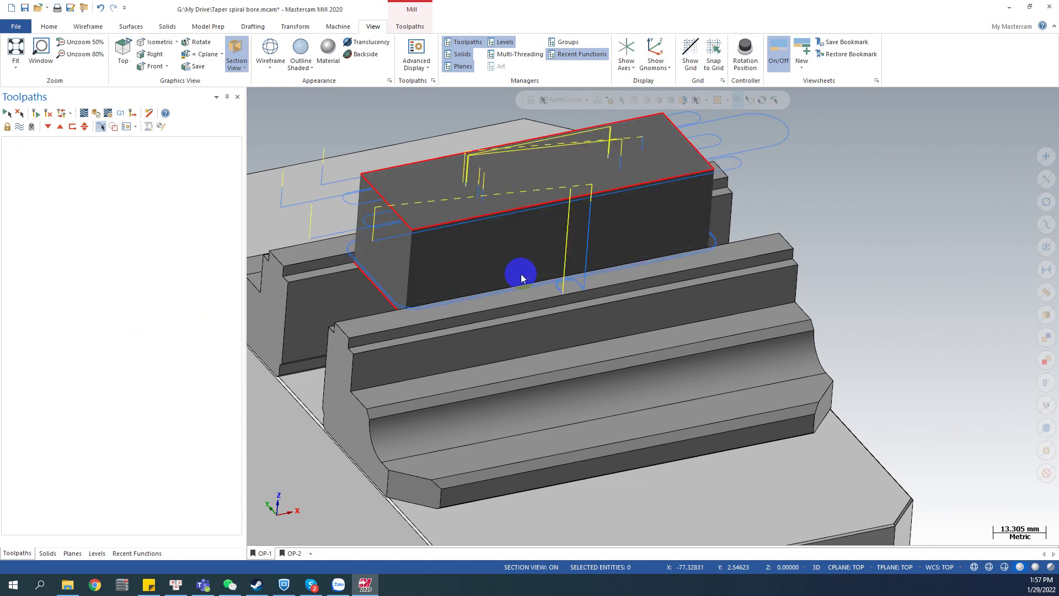
Step: Inspect the OP1 Finished stock model against the part solid, comparing it with the Surface Finish Flowline operation
click(96, 286)
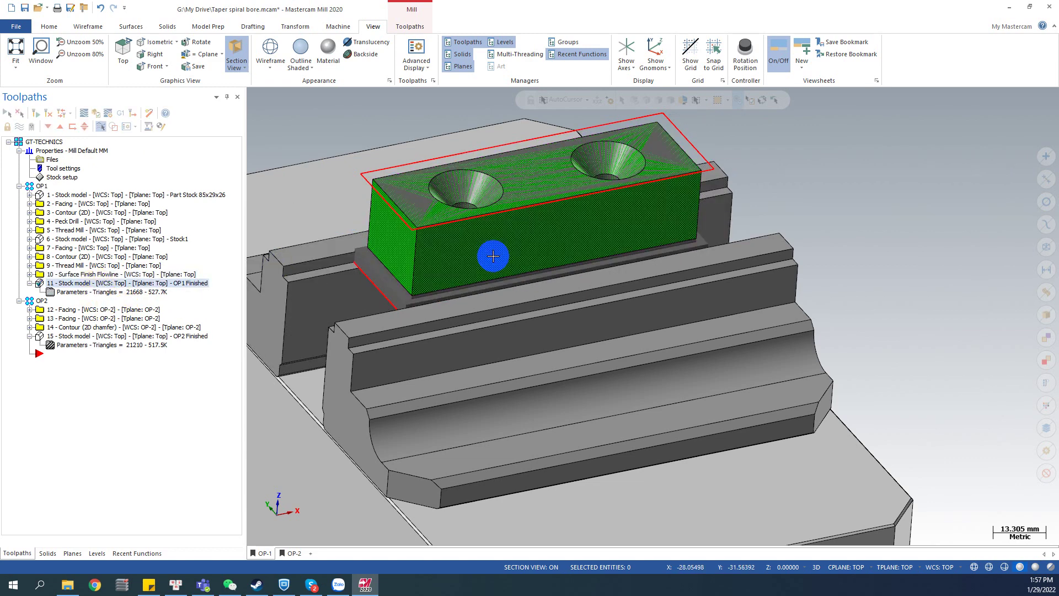
middle_drag(494, 256, 644, 241)
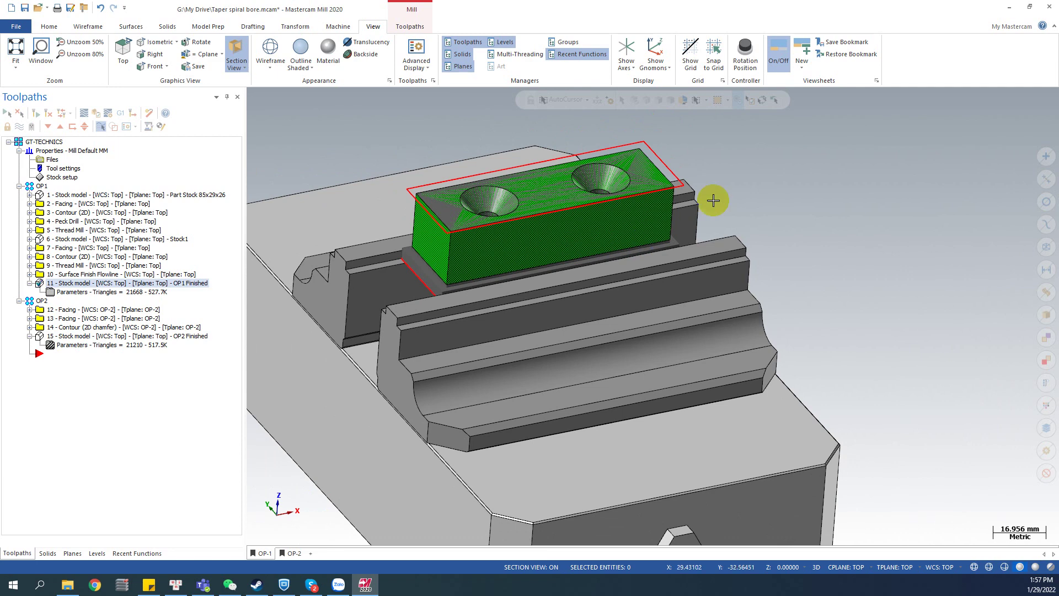
scroll(809, 142, down, 3)
scroll(598, 143, up, 4)
middle_drag(654, 198, 620, 198)
scroll(616, 198, up, 4)
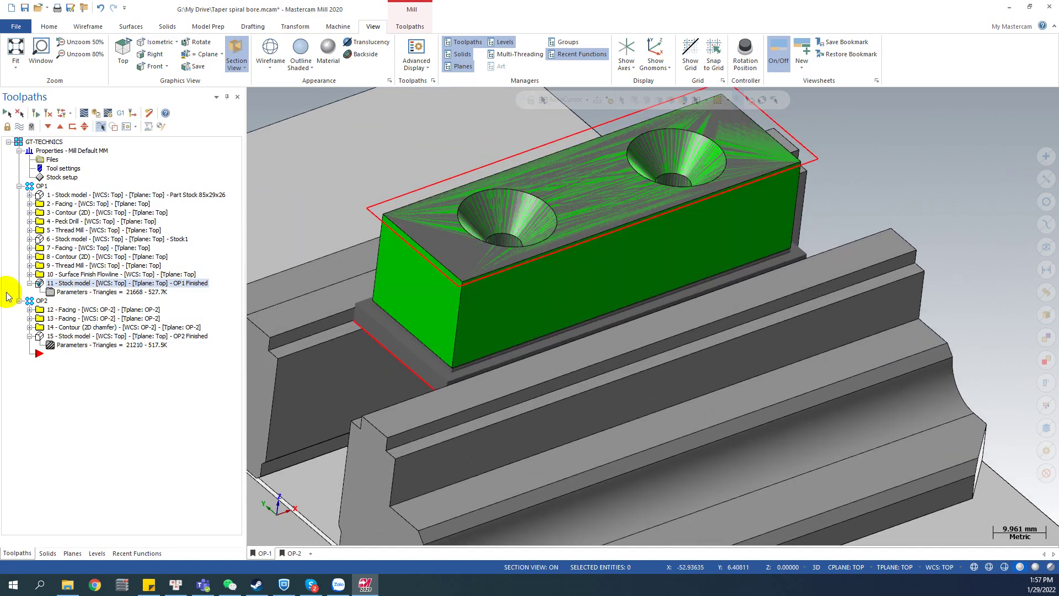
click(113, 276)
click(122, 285)
middle_drag(442, 253, 530, 243)
scroll(441, 244, down, 4)
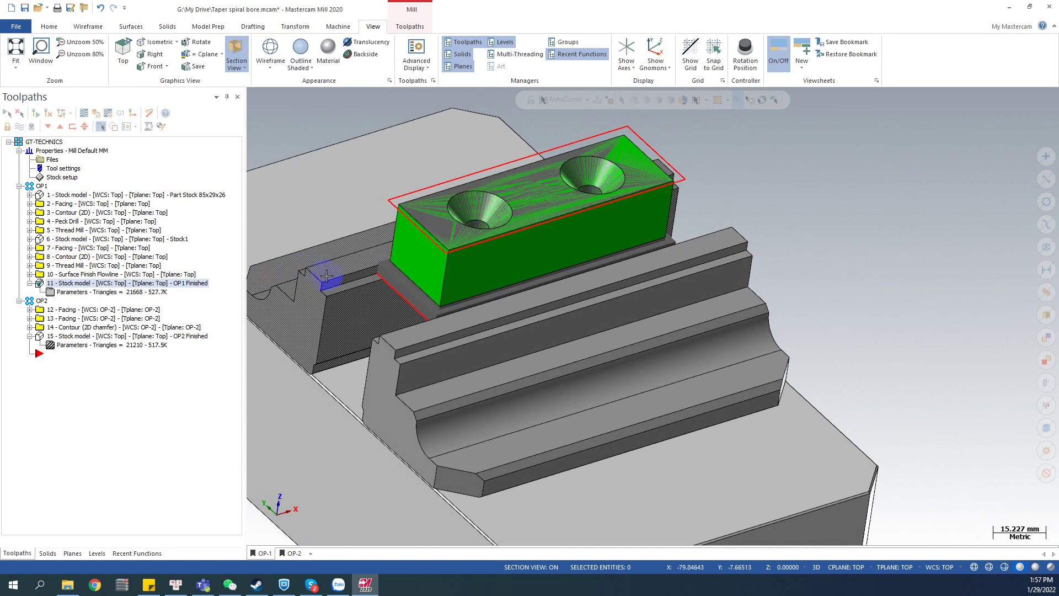
Step: Isolate the vise body and both jaws, hiding the green part solid and the red stock outline
click(400, 364)
click(358, 303)
scroll(533, 267, down, 4)
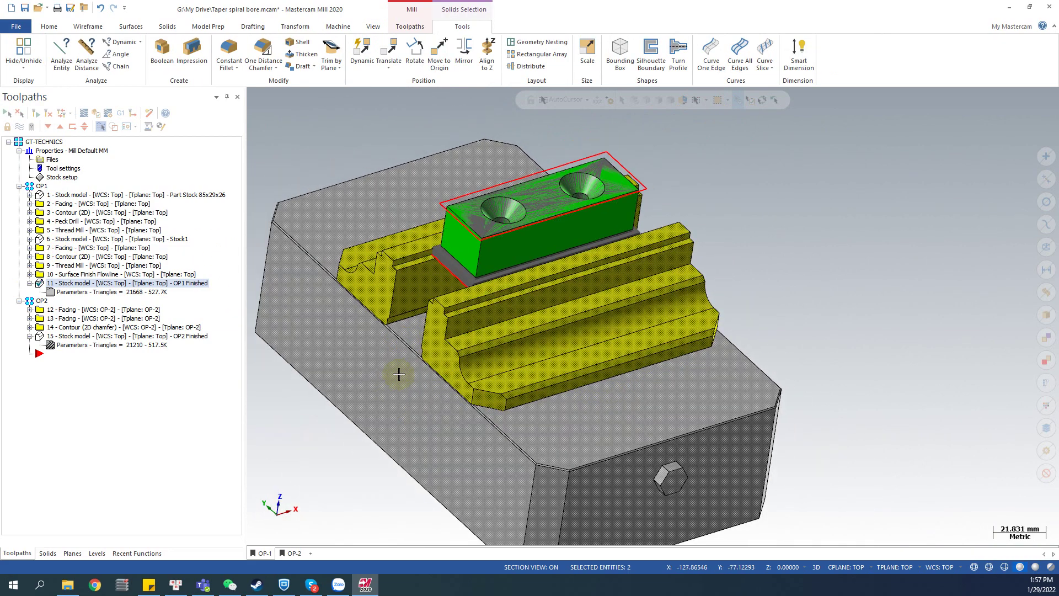
click(402, 371)
key(Escape)
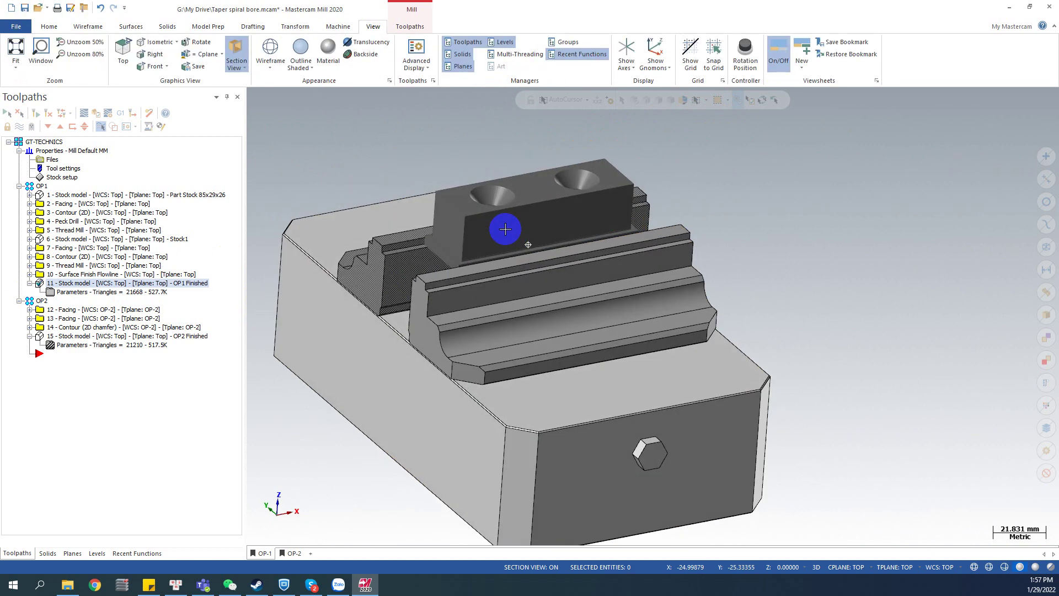
Step: Inspect the OP1 Finished stock model alone in the vise, and switch to the OP-2 viewsheet
scroll(524, 226, up, 4)
mouse_move(538, 208)
middle_down()
mouse_move(473, 239)
mouse_move(603, 196)
mouse_move(503, 226)
mouse_move(650, 214)
middle_up()
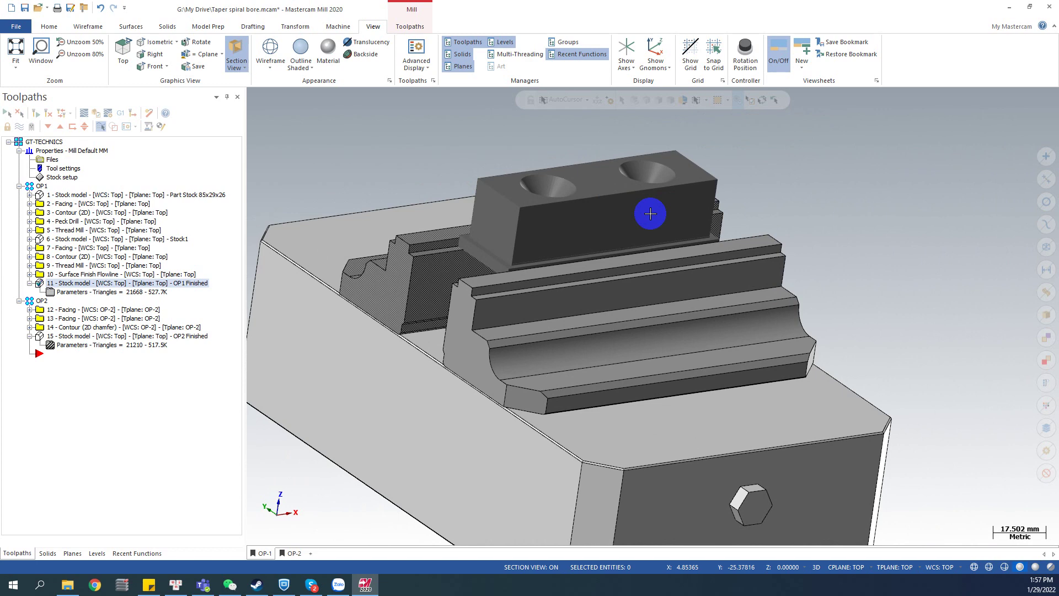
click(292, 553)
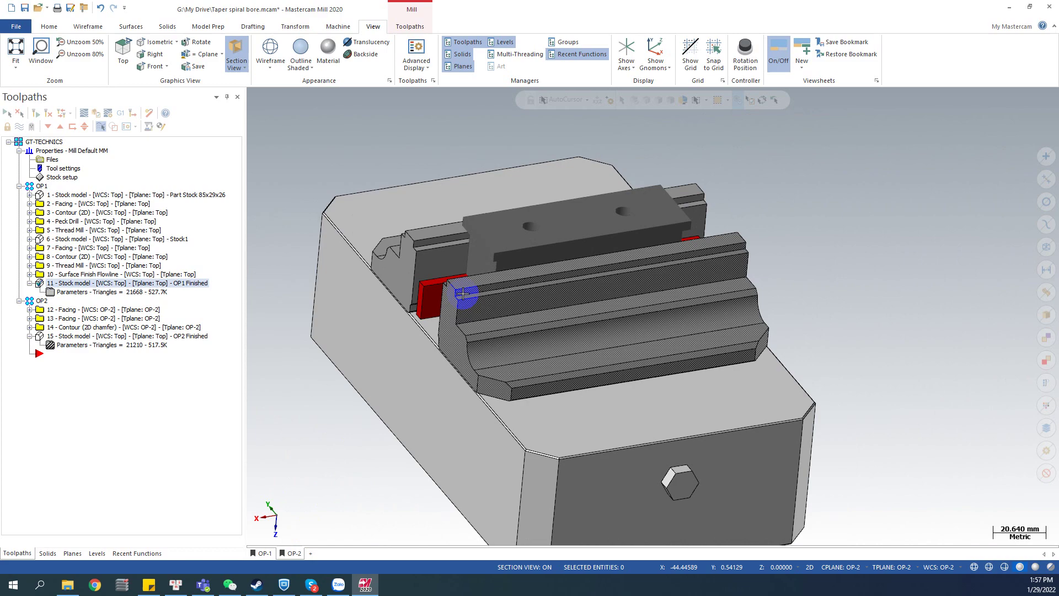
Step: Examine the OP1 Finished stock in the vise and the toolpaths of OP2 facing operations 12 and 13
scroll(462, 293, down, 1)
mouse_move(462, 294)
middle_down()
mouse_move(482, 279)
mouse_move(501, 284)
mouse_move(456, 267)
mouse_move(448, 289)
mouse_move(539, 277)
mouse_move(568, 251)
mouse_move(569, 274)
mouse_move(539, 210)
mouse_move(568, 274)
mouse_move(506, 267)
mouse_move(518, 239)
mouse_move(496, 236)
middle_up()
scroll(502, 284, up, 3)
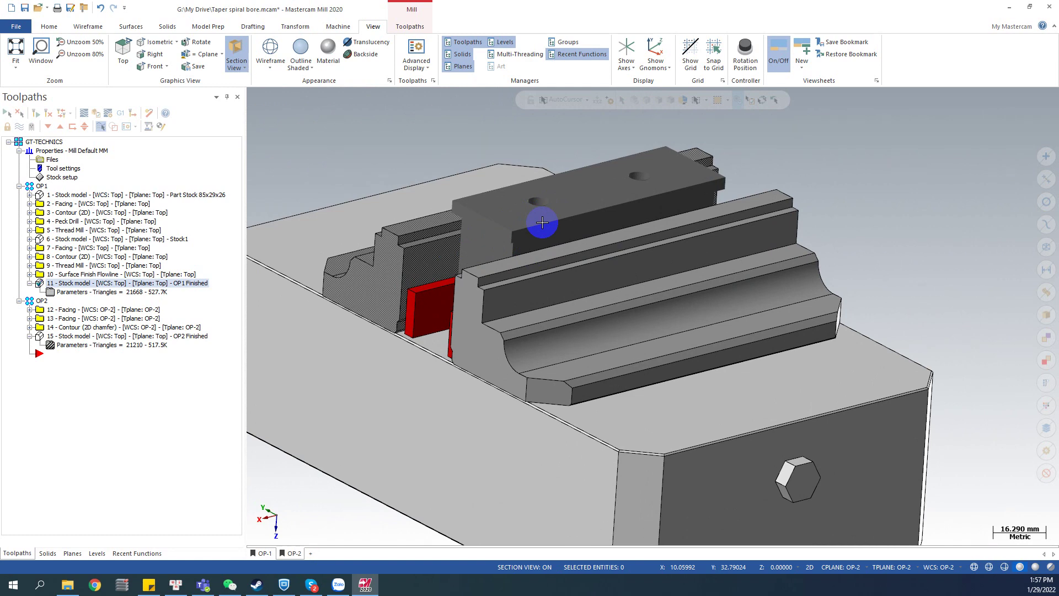
click(94, 310)
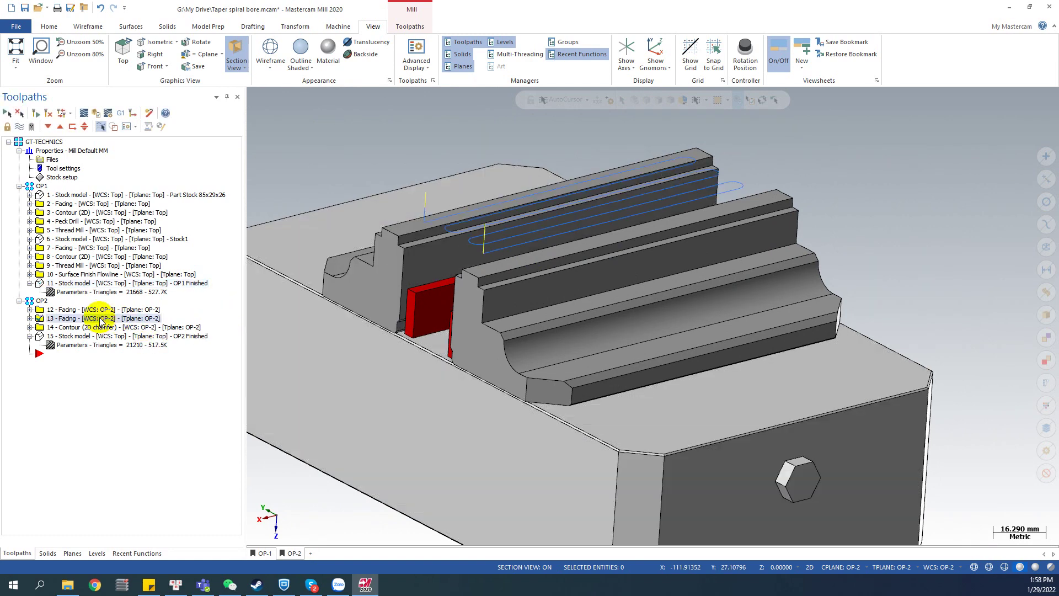
click(88, 319)
click(89, 311)
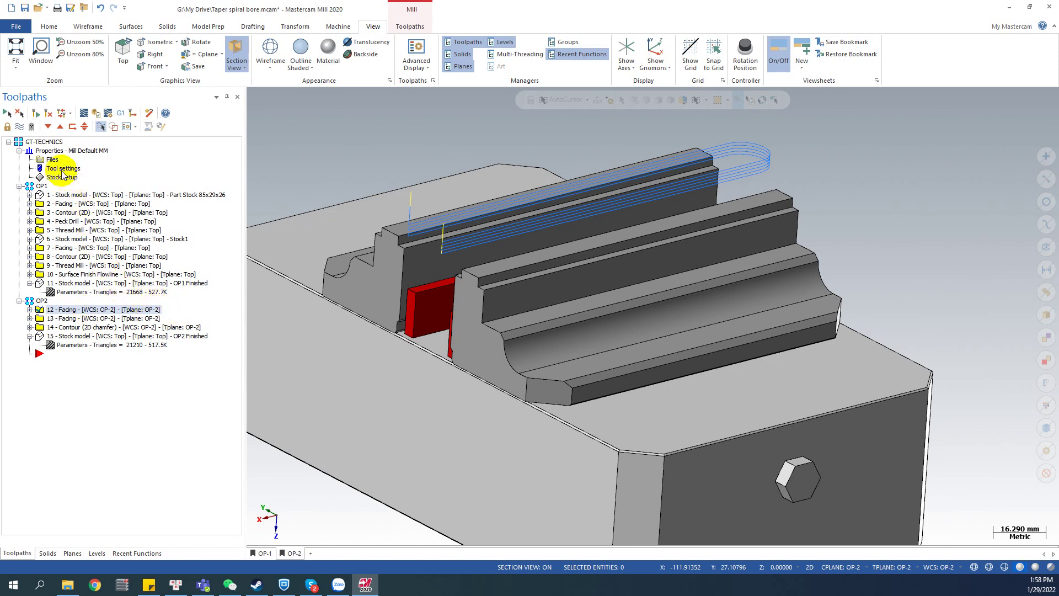
Step: Display the Peck Drill toolpath, and review the machine group's stock setup before closing it
click(69, 221)
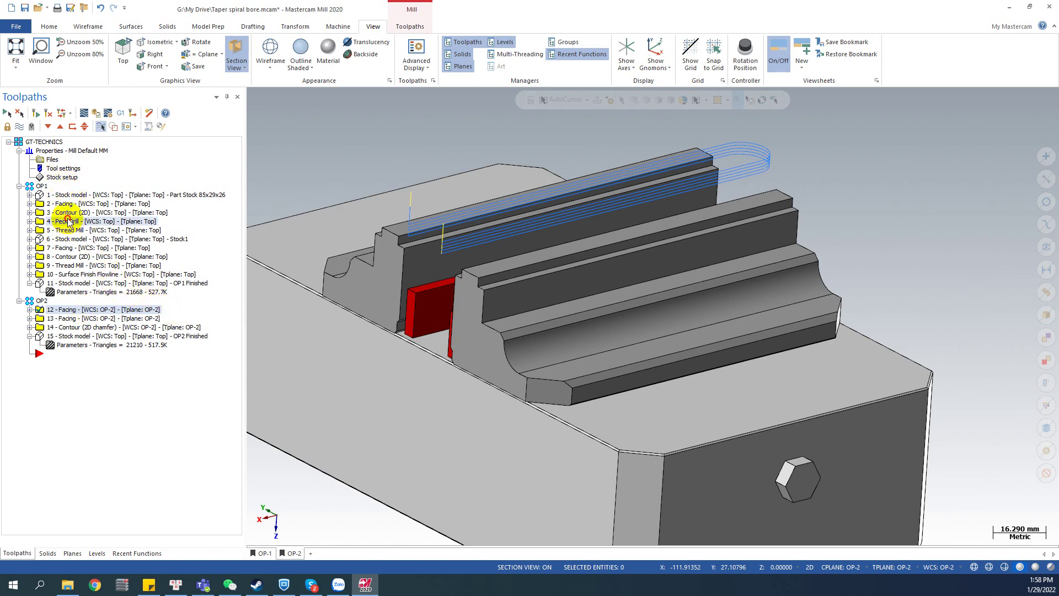
click(59, 177)
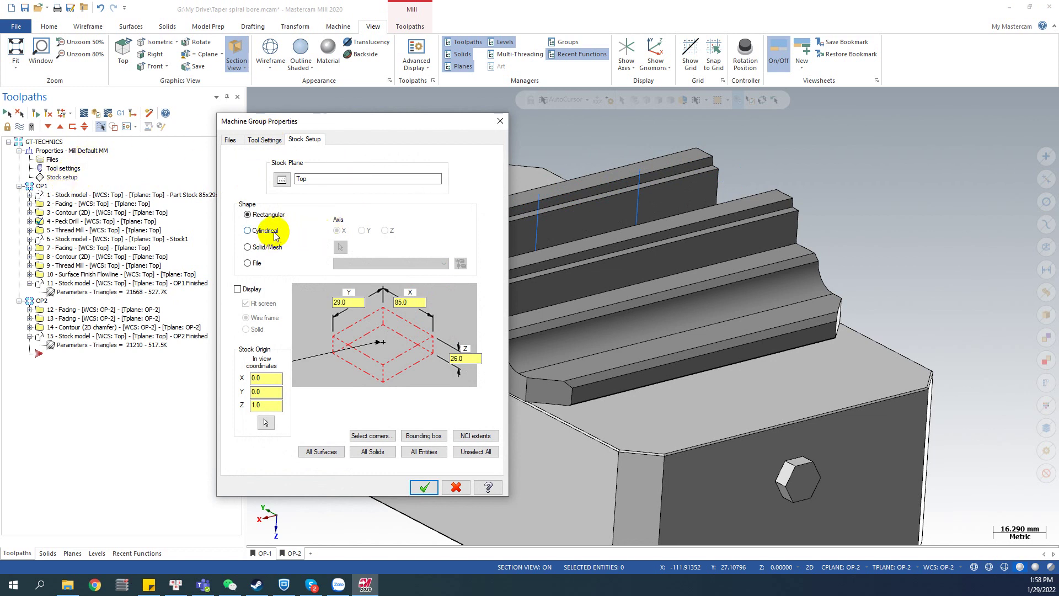
drag(343, 121, 267, 119)
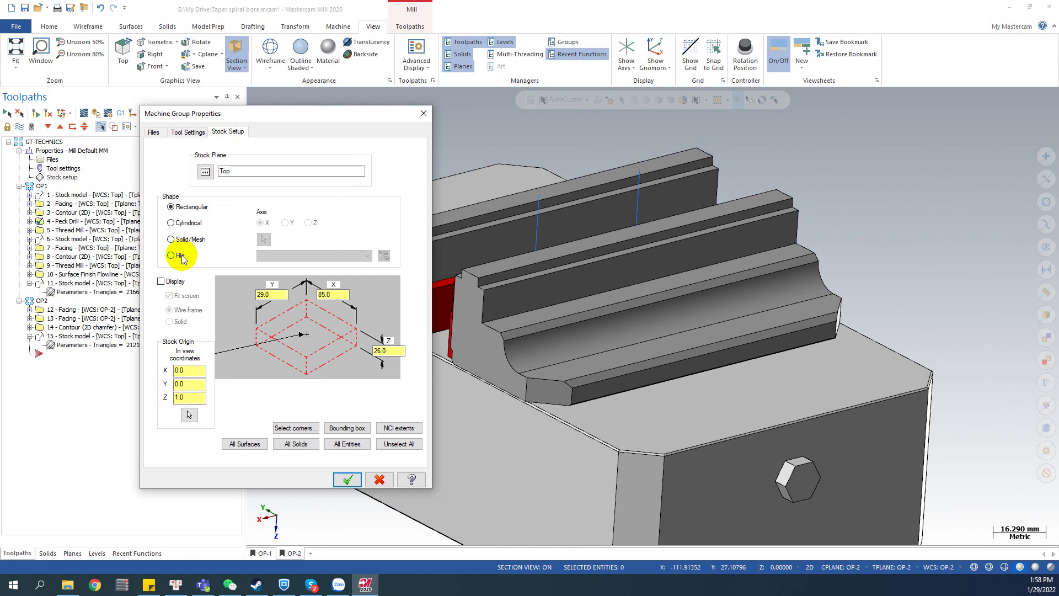
drag(263, 114, 340, 107)
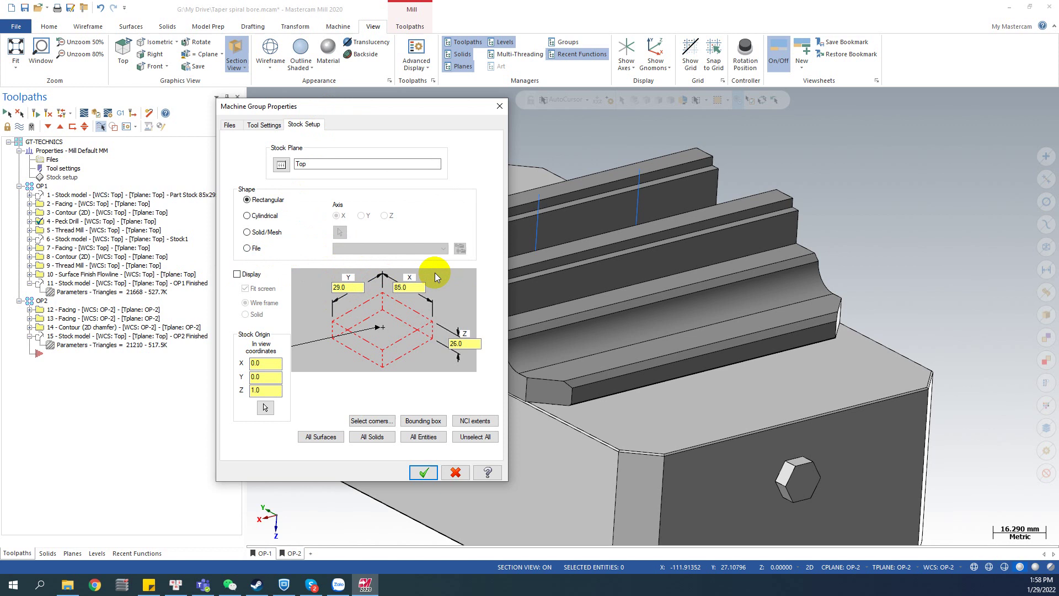
click(495, 108)
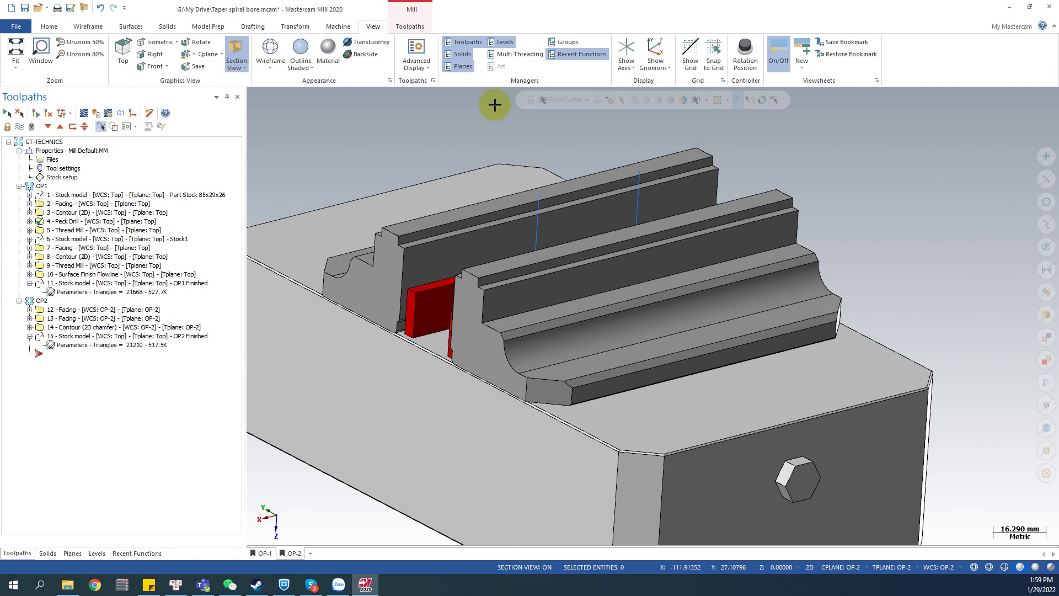
Step: Set the simulator's stock to the OP1 Finished stock model and its fixtures to level 205, OP2 Vise
click(120, 256)
scroll(449, 237, down, 3)
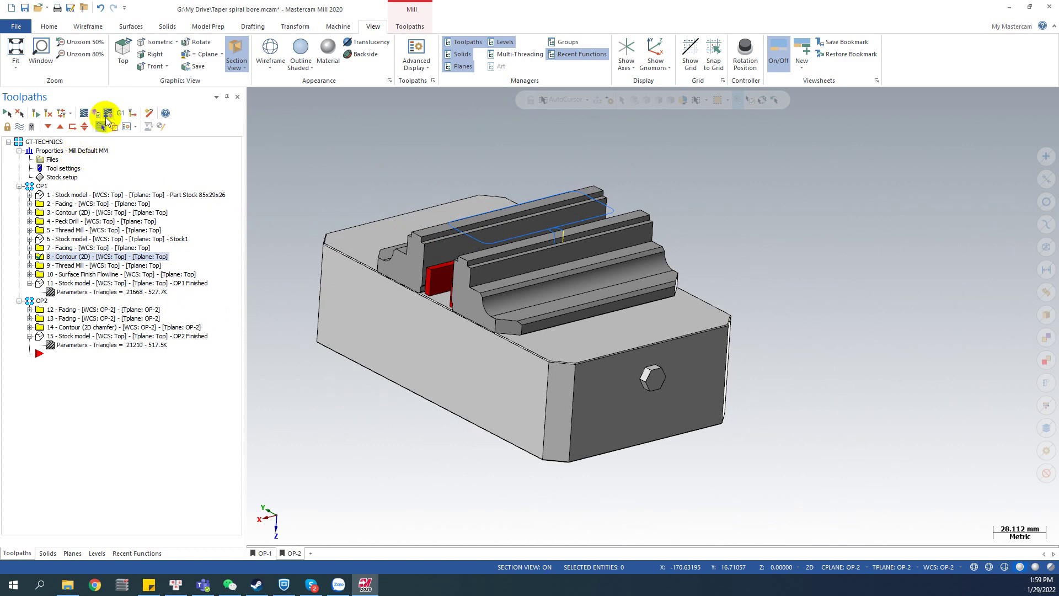
click(107, 116)
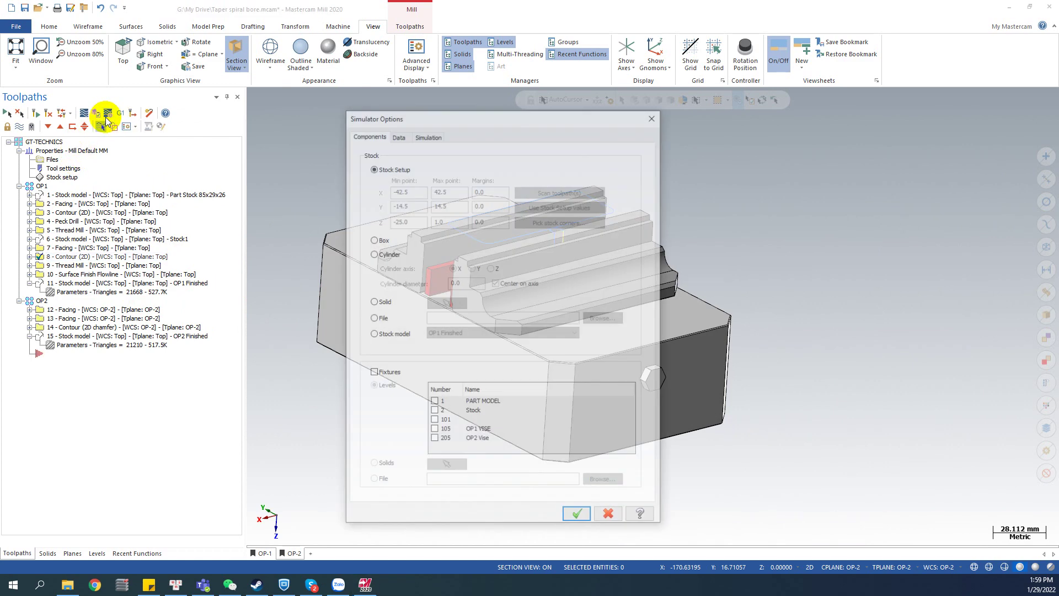
drag(435, 128, 793, 102)
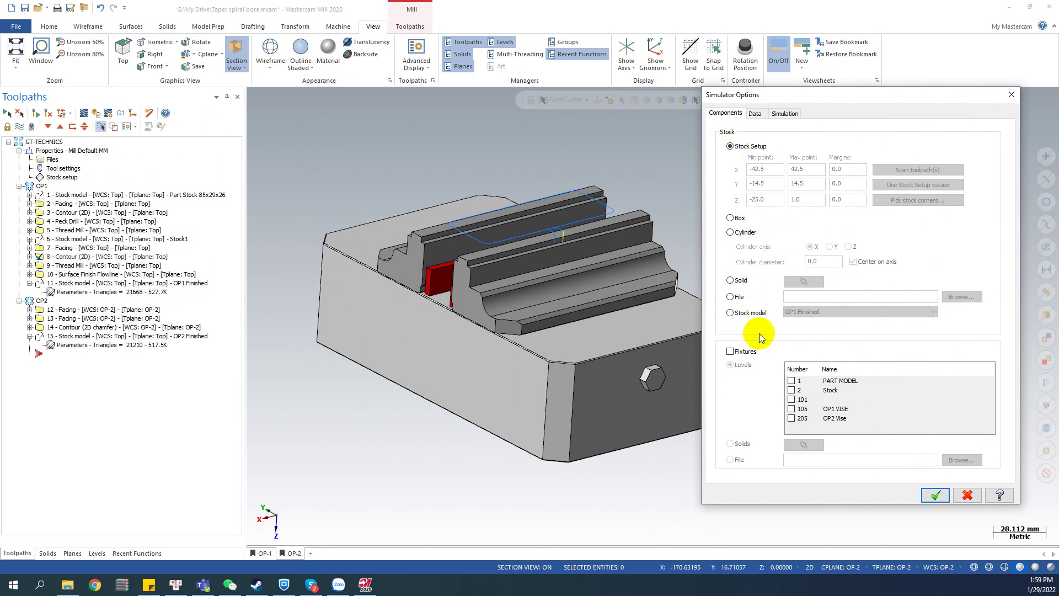
click(746, 312)
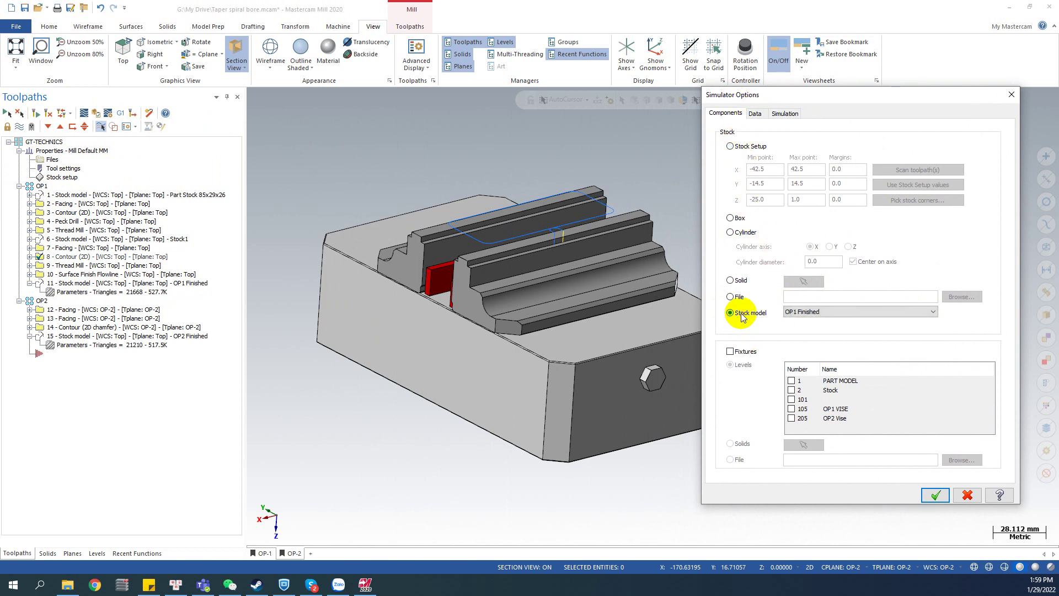
click(823, 312)
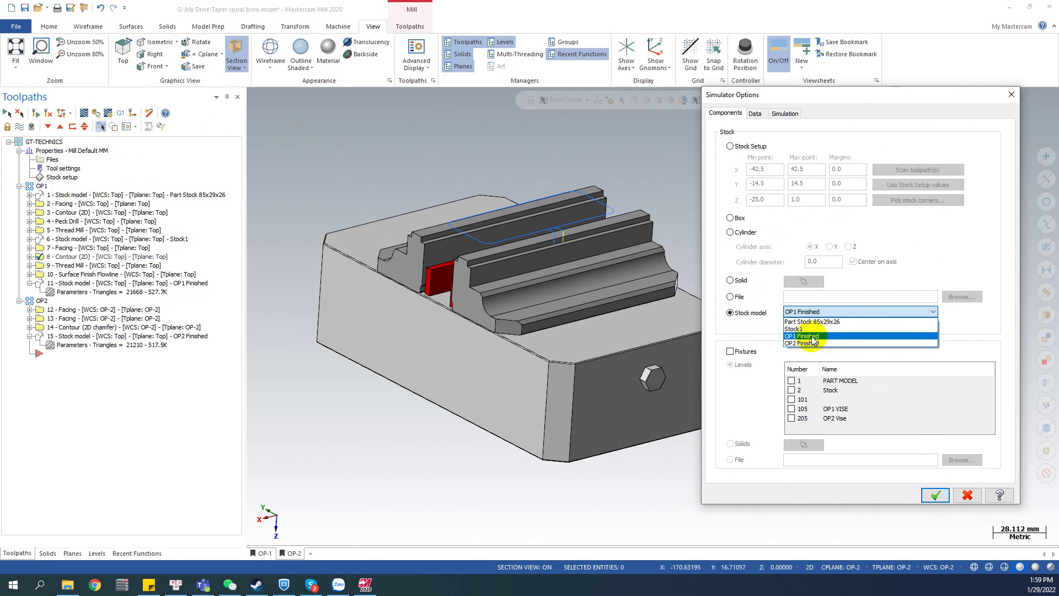
click(767, 341)
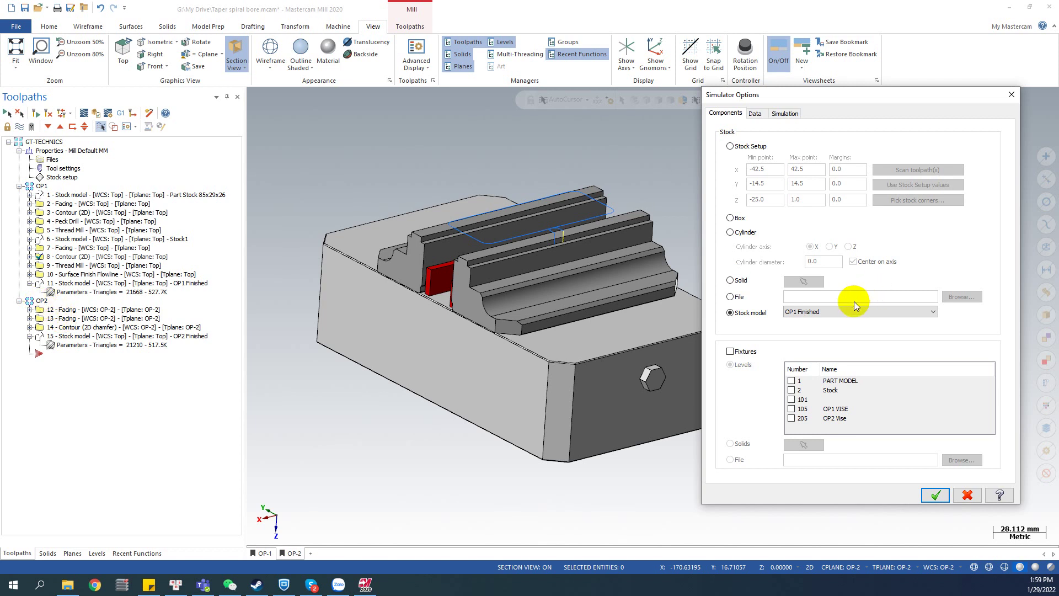
double_click(818, 311)
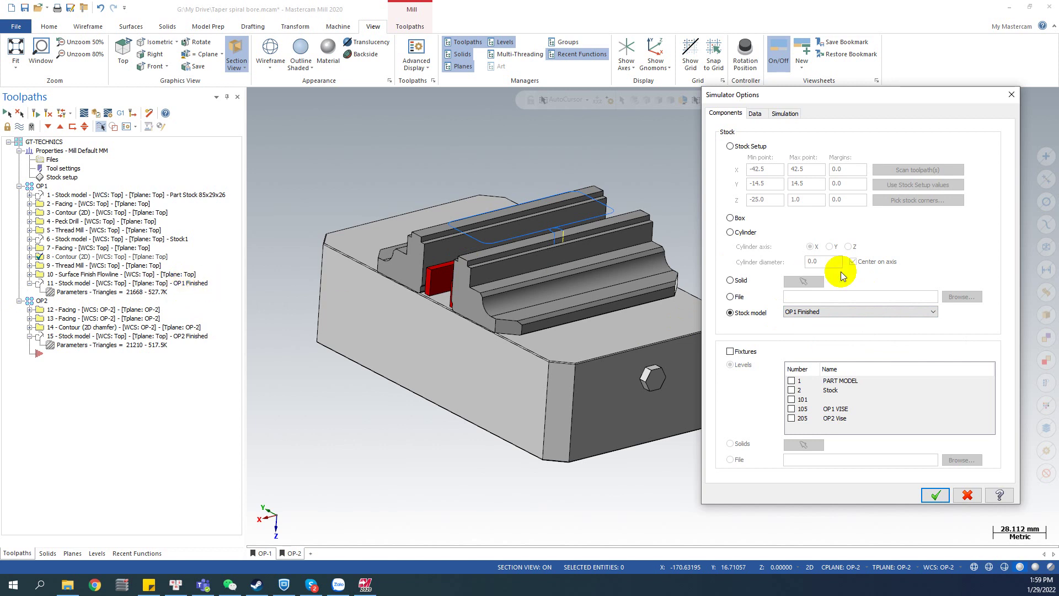
click(836, 312)
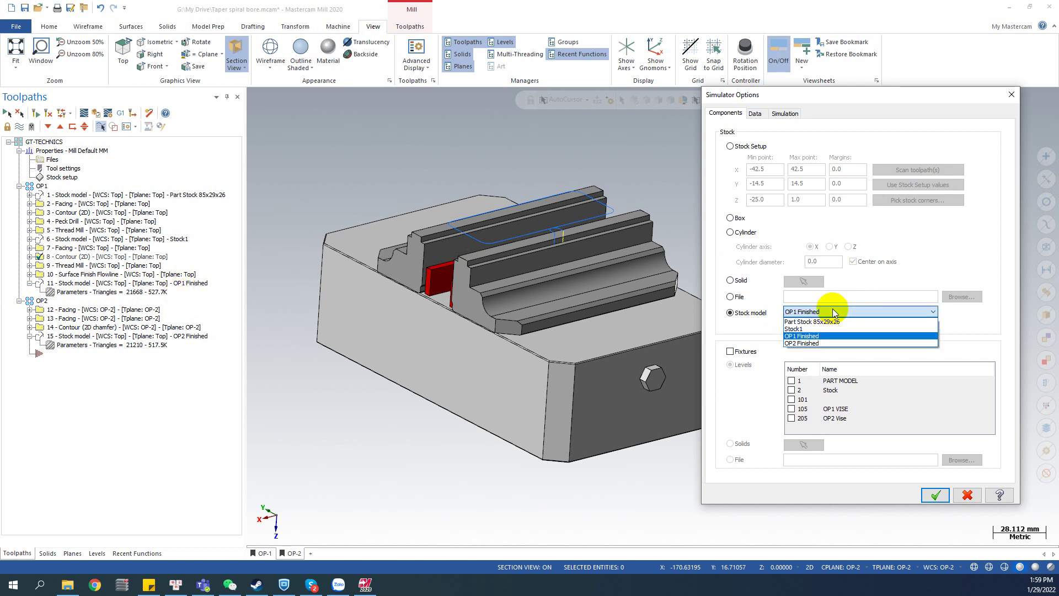
click(812, 338)
click(731, 351)
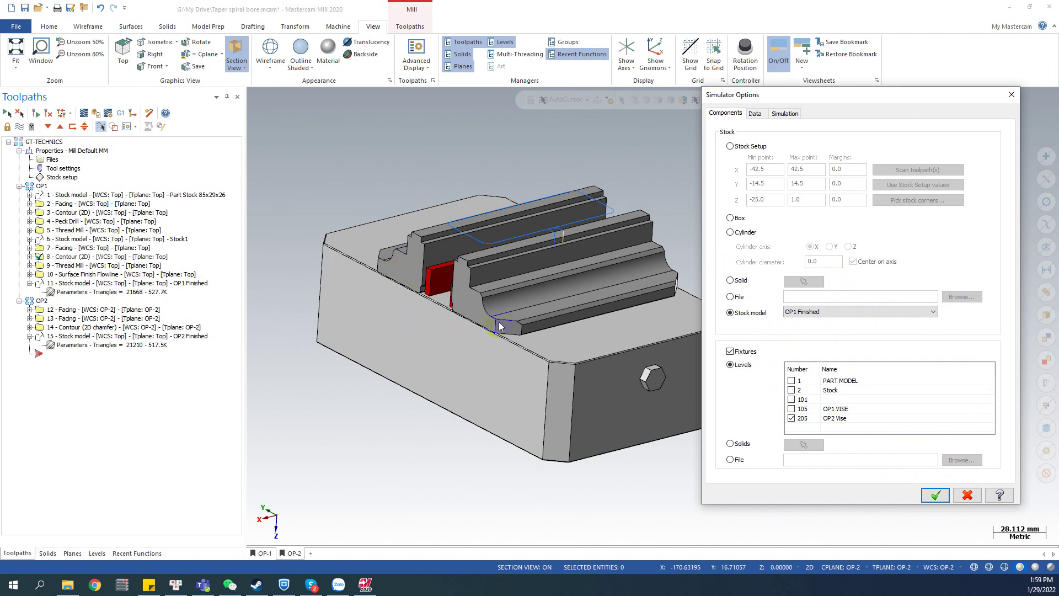
click(935, 496)
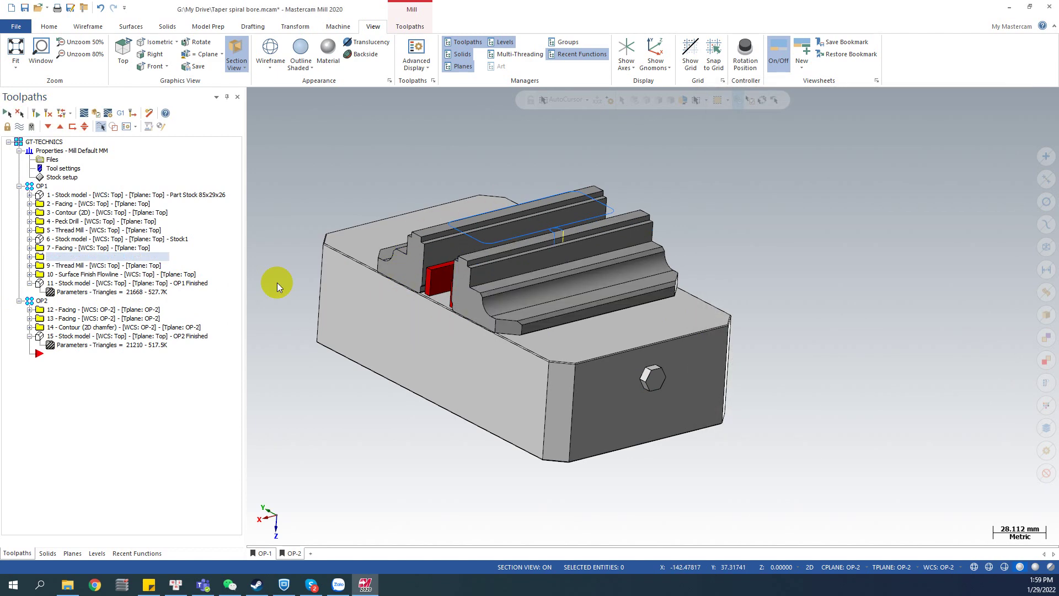
Step: Start Verify for the whole OP2 group and inspect the uncut stock held in the OP2 vise
click(33, 301)
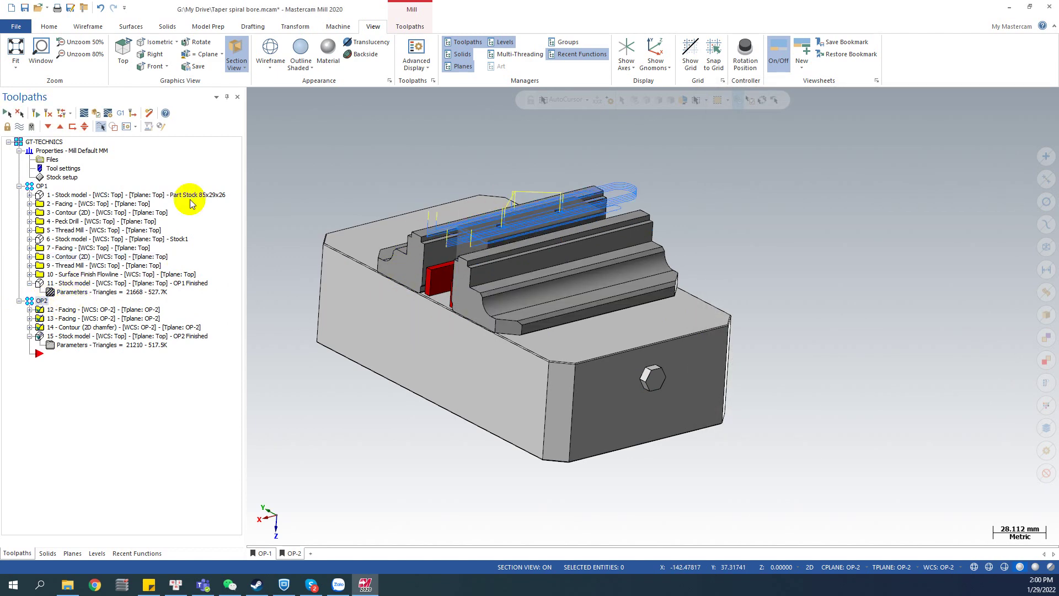
click(97, 115)
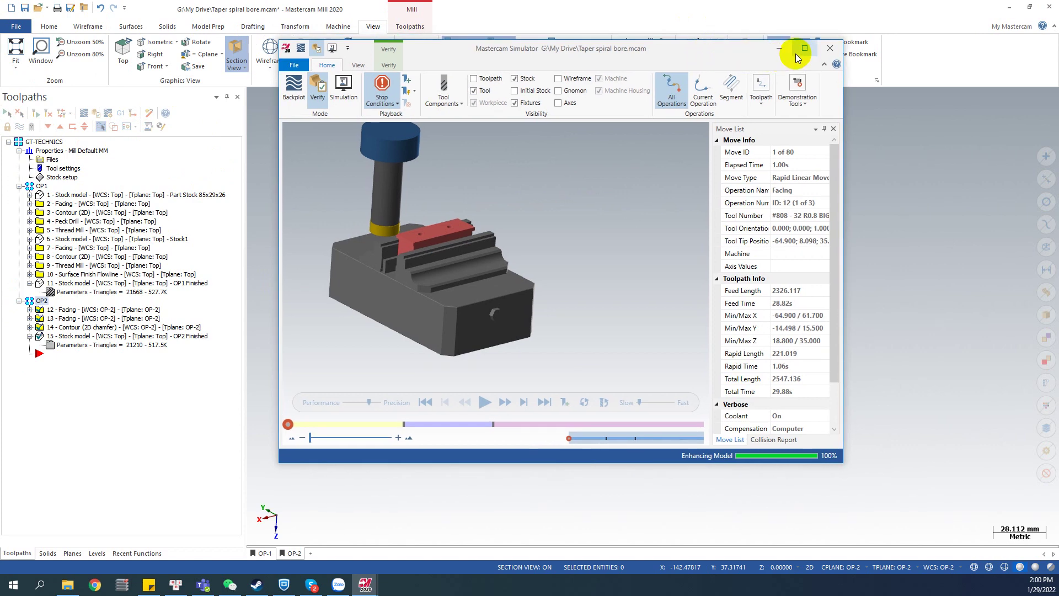
click(804, 48)
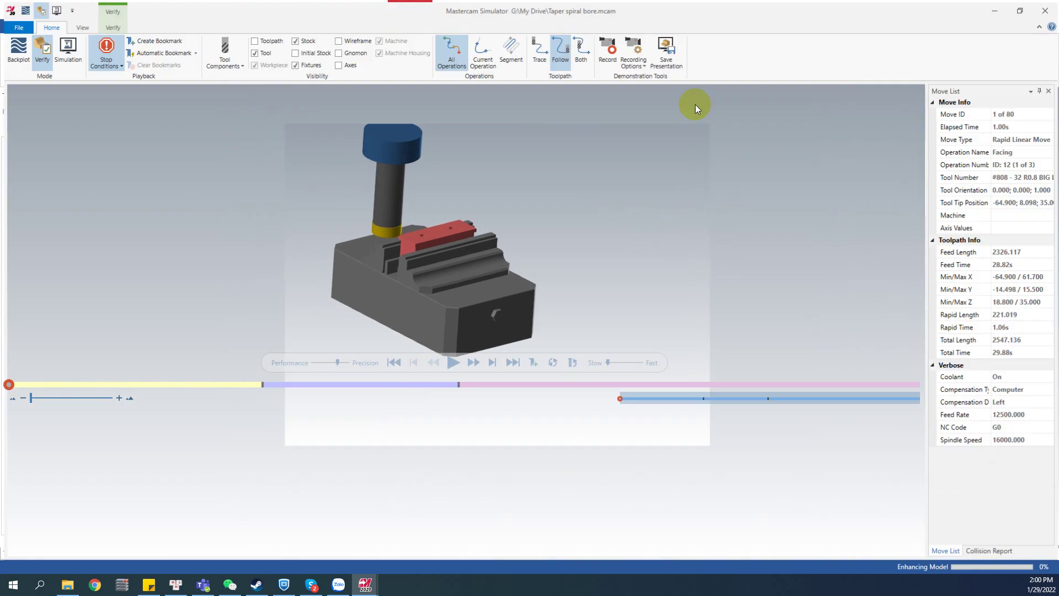
scroll(455, 240, up, 5)
scroll(318, 281, up, 1)
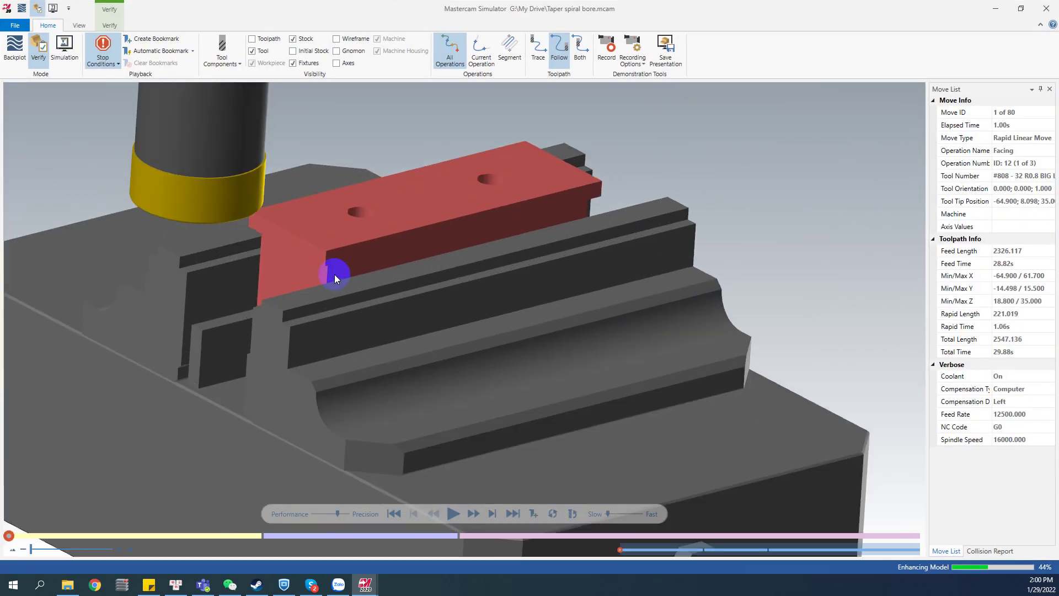
scroll(439, 229, down, 3)
middle_drag(413, 240, 444, 224)
drag(444, 223, 473, 236)
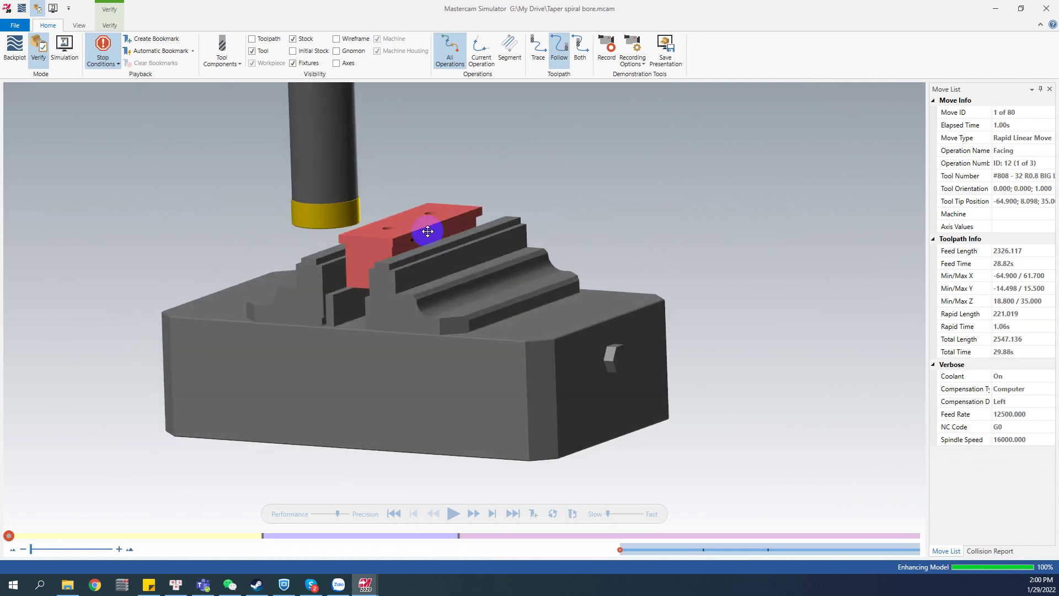
scroll(395, 237, up, 5)
scroll(392, 248, down, 5)
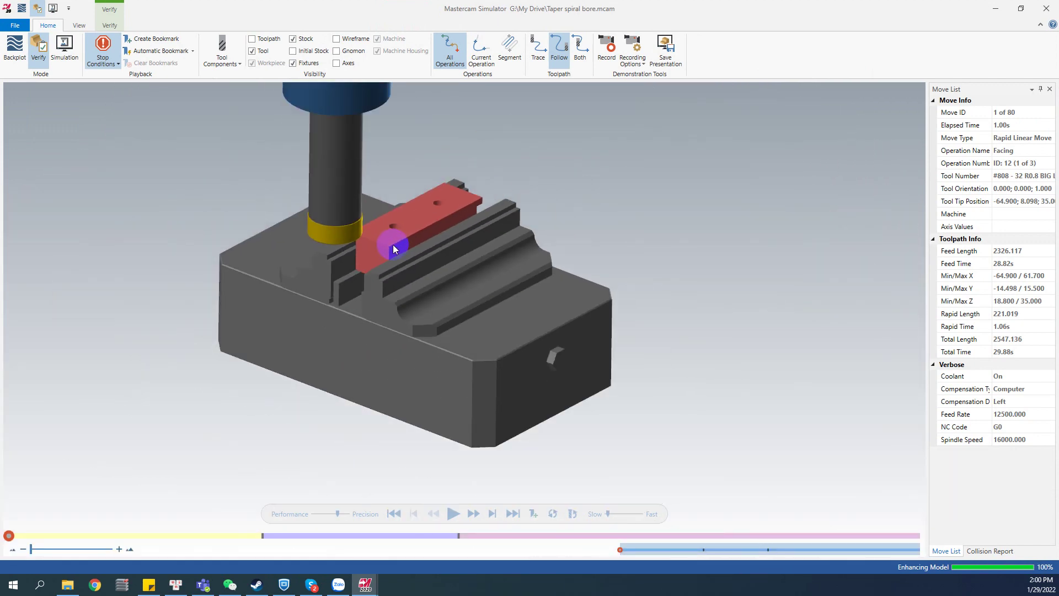
scroll(391, 245, up, 5)
scroll(398, 243, down, 1)
middle_drag(399, 238, 399, 235)
Step: Run the verification through facing operations 12 and 13 and into the chamfer contour, watching the cuts on the block
key(s)
key(s)
key(s)
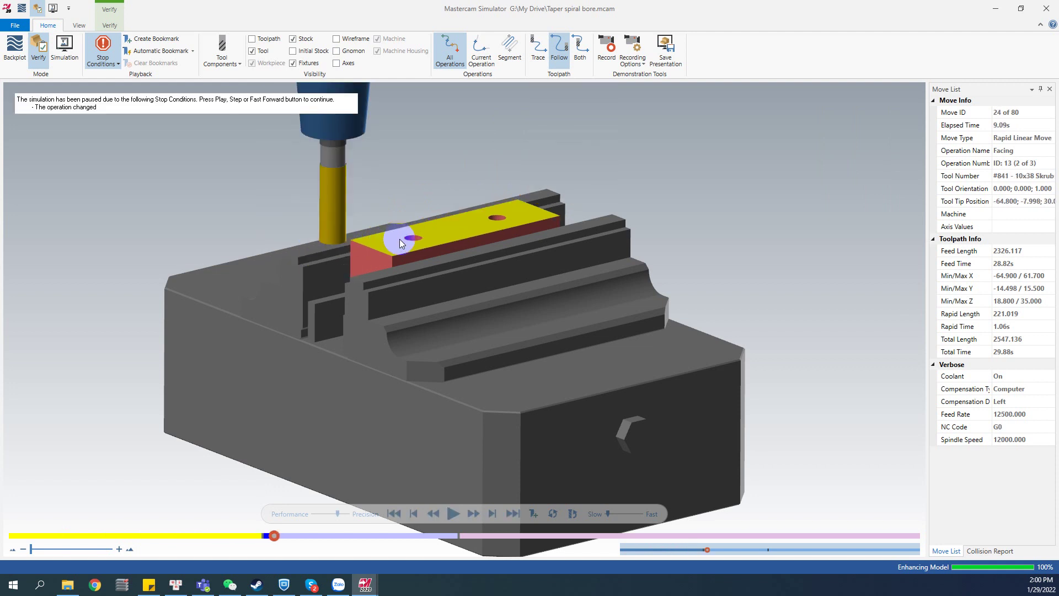
key(s)
key(s)
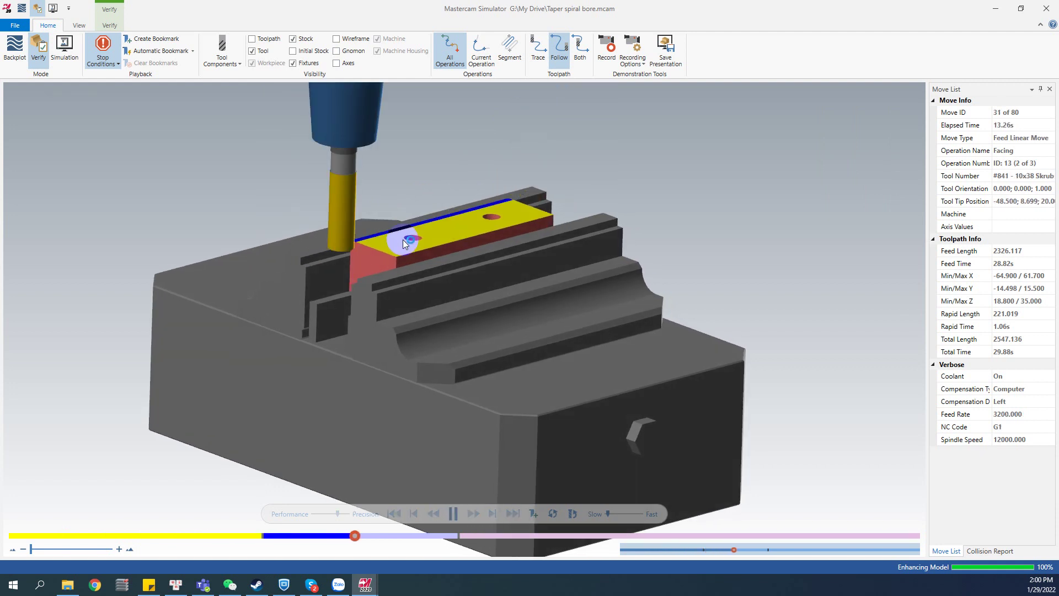
key(s)
key(s)
key(s)
key(s)
key(s)
key(s)
key(s)
key(s)
key(s)
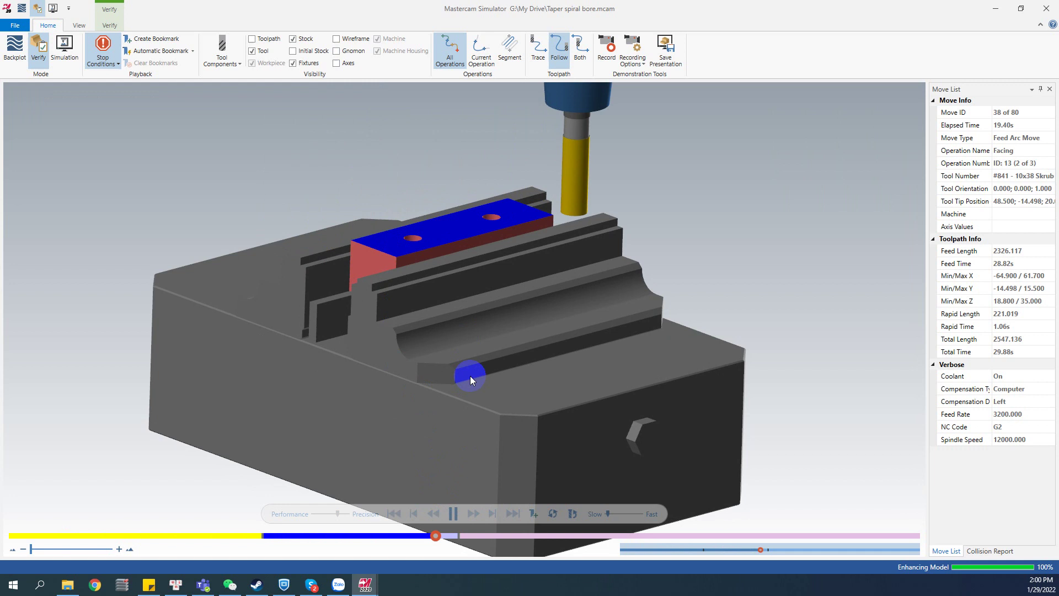
middle_drag(470, 295, 459, 295)
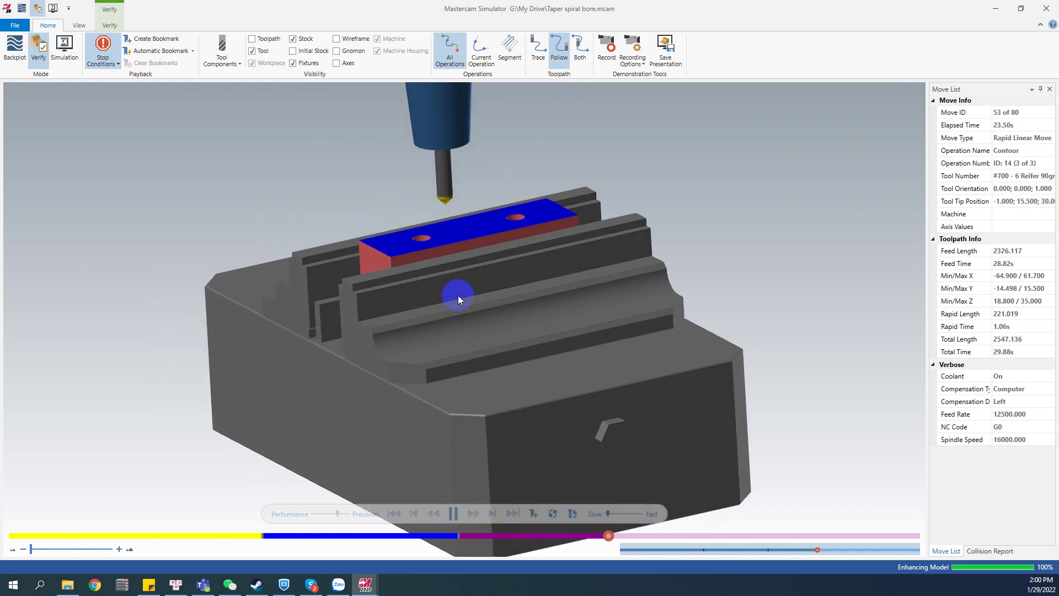
scroll(428, 255, up, 5)
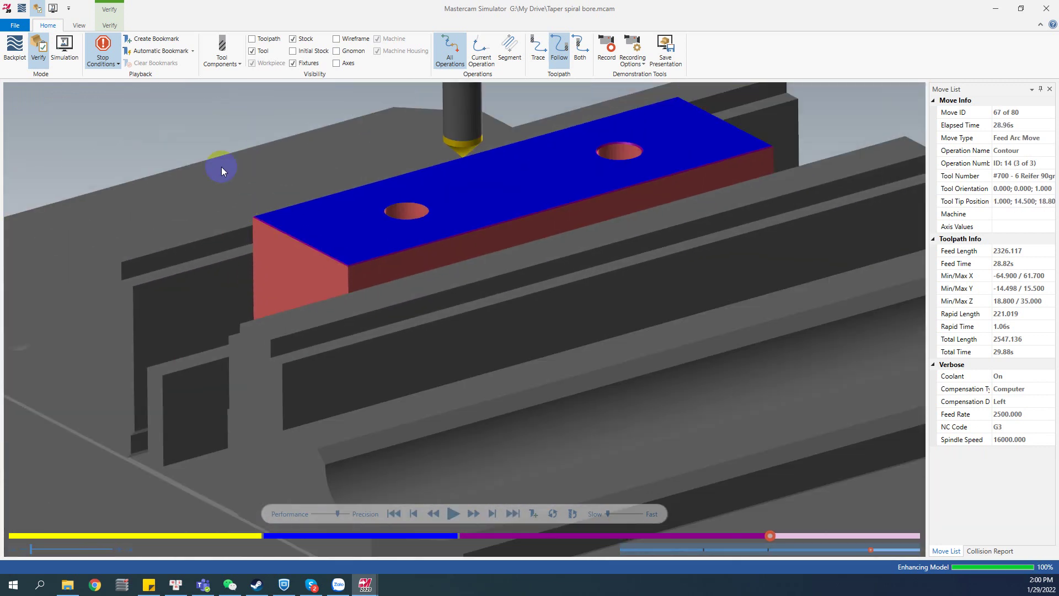
Step: Change the Color Loop for the cut stock, and advance the verification through the rest of the chamfer contour
click(106, 25)
click(12, 47)
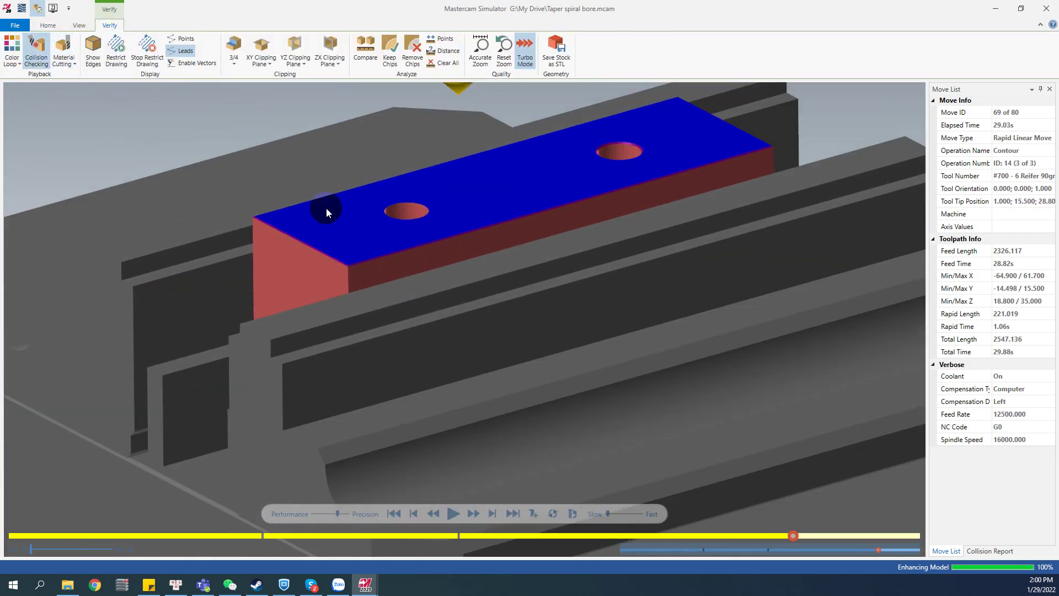
middle_drag(326, 207, 379, 261)
key(s)
key(s)
key(s)
key(s)
key(s)
key(s)
key(s)
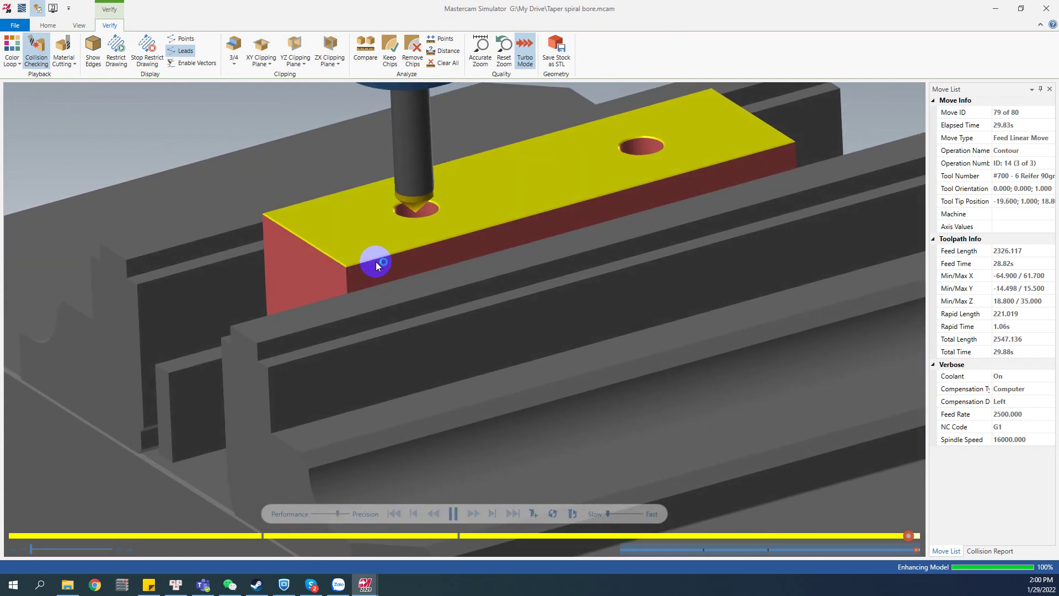
Step: Inspect the machined OP2 part in the vise, and close the simulator
scroll(375, 262, down, 2)
scroll(379, 265, down, 4)
middle_drag(379, 264, 391, 264)
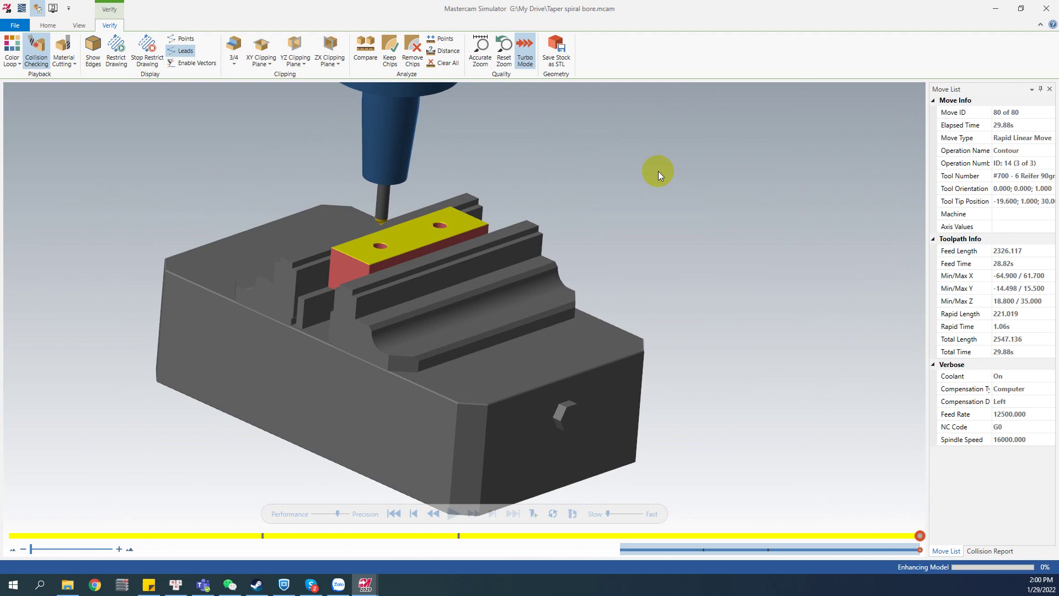
click(1046, 12)
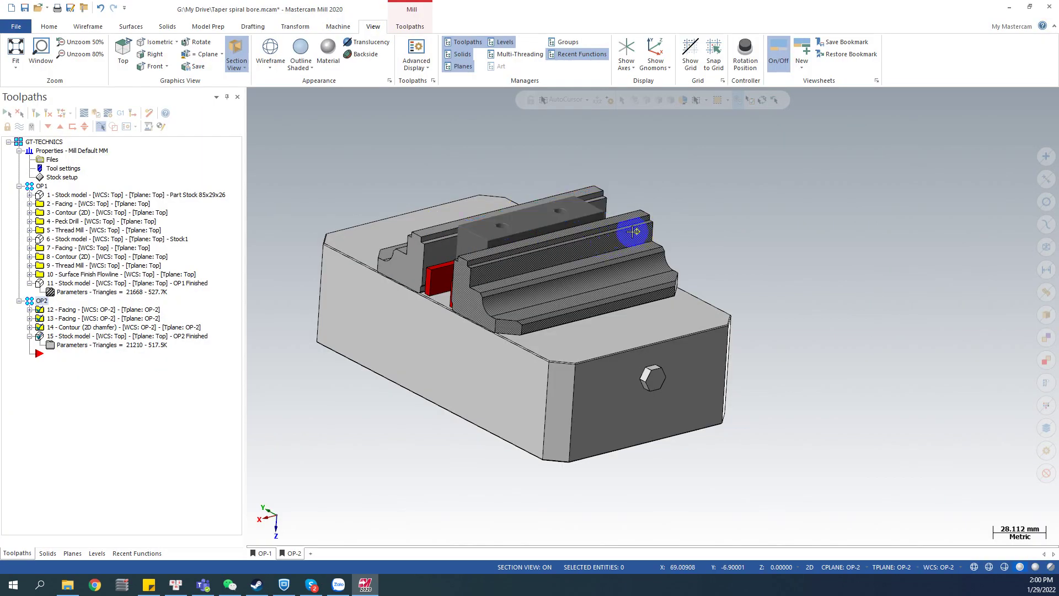
Step: Reload the OP-2 viewsheet, and review the simulator's stock model choices, keeping OP1 Finished with the OP2 Vise level as fixtures
click(283, 554)
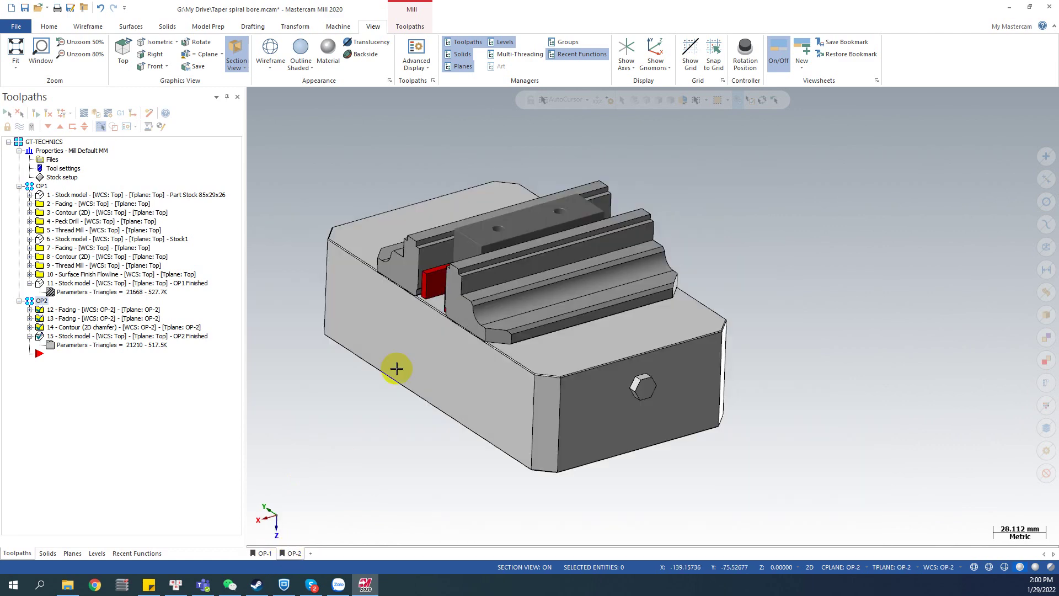
click(106, 213)
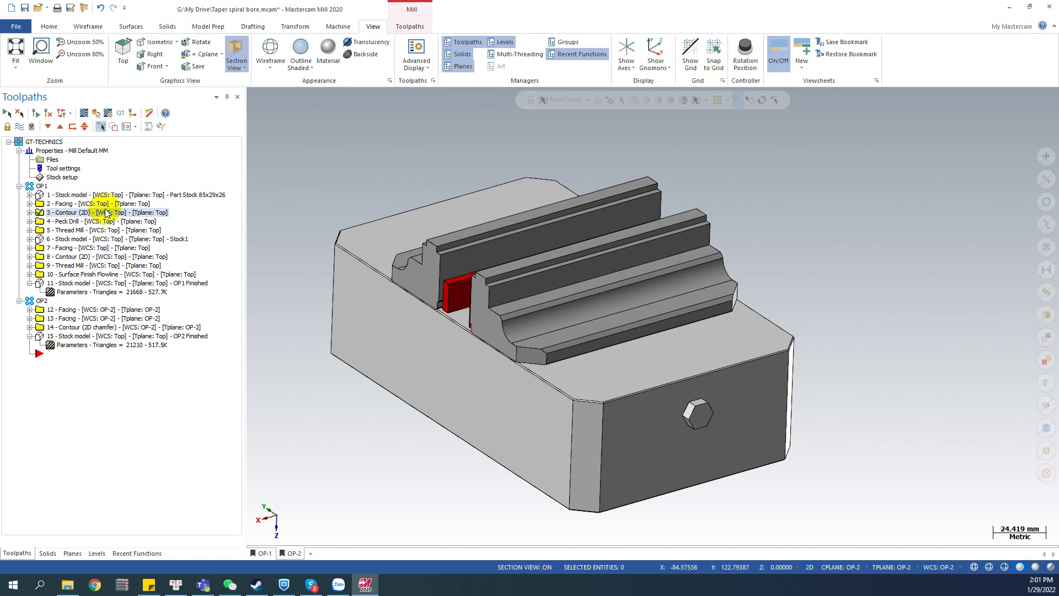
click(108, 116)
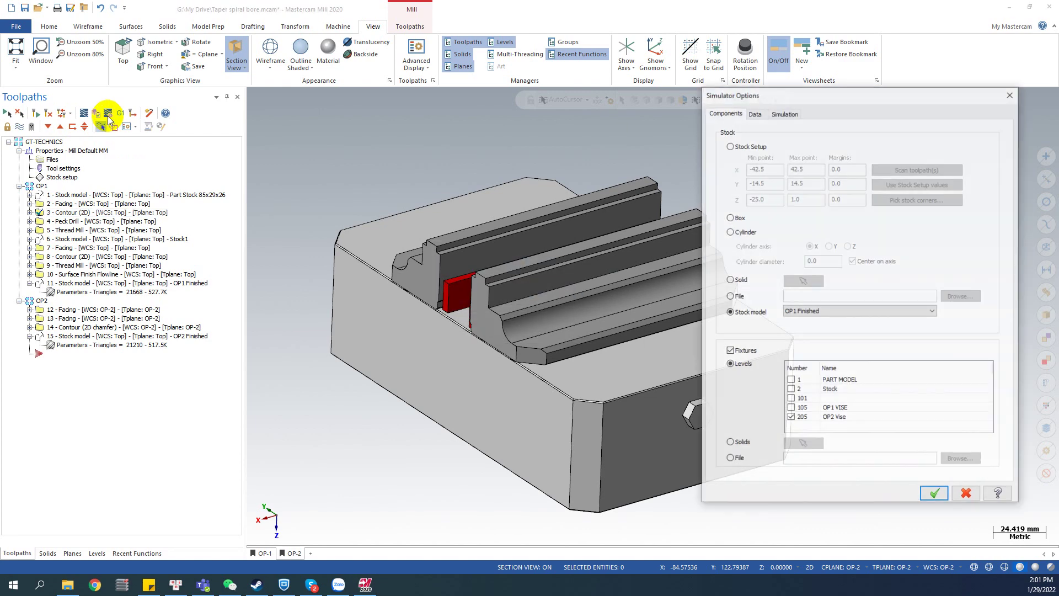
drag(746, 94, 642, 94)
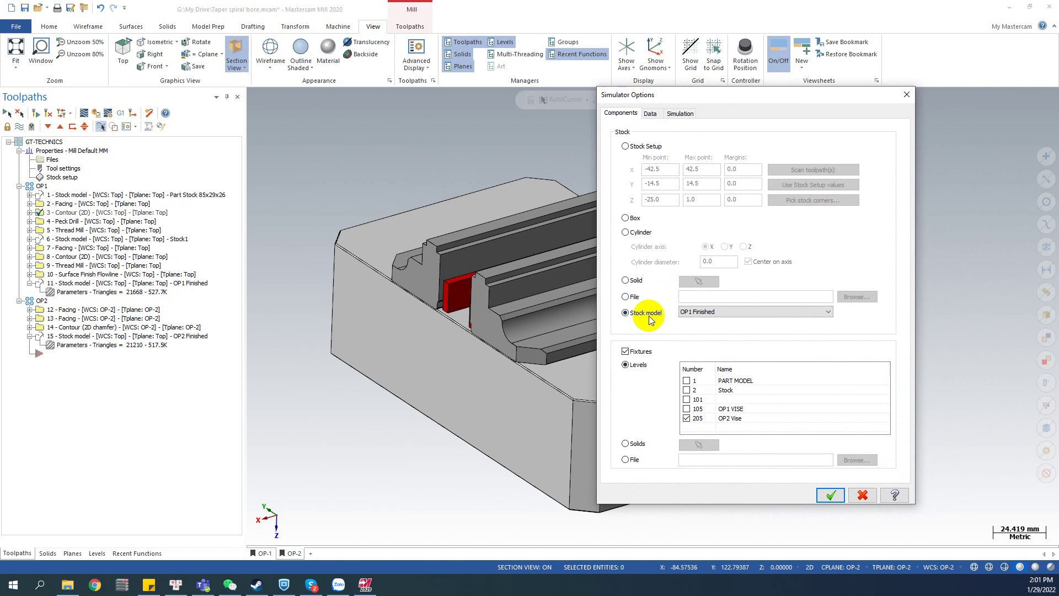
click(690, 312)
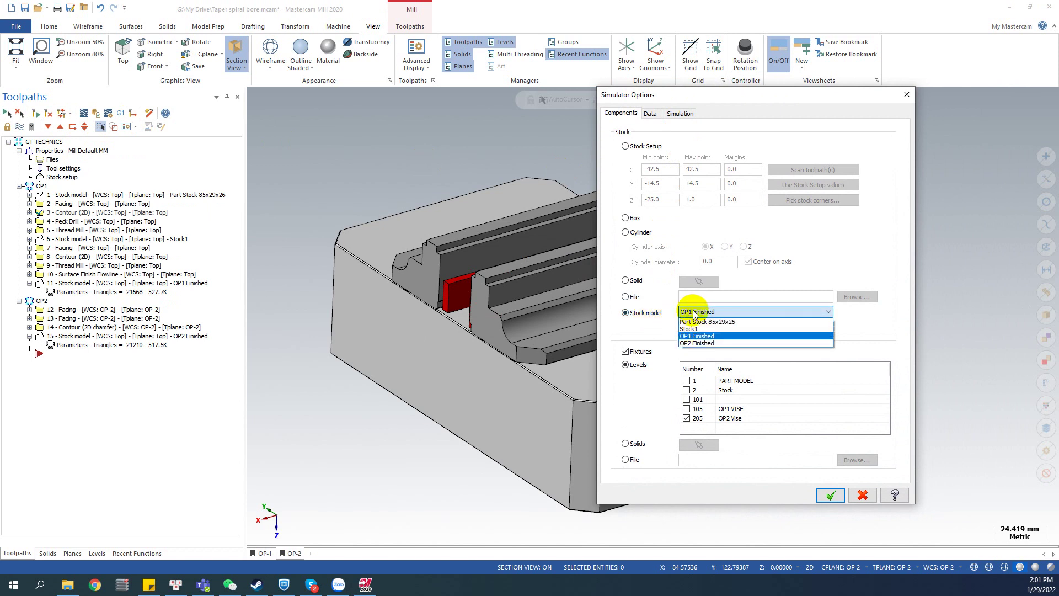
click(876, 332)
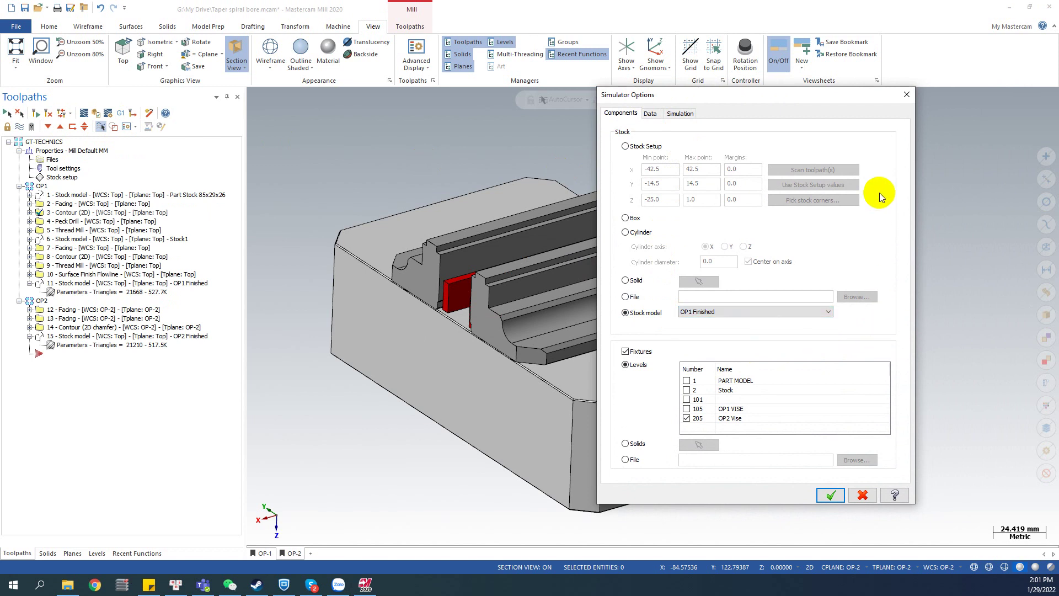
click(833, 495)
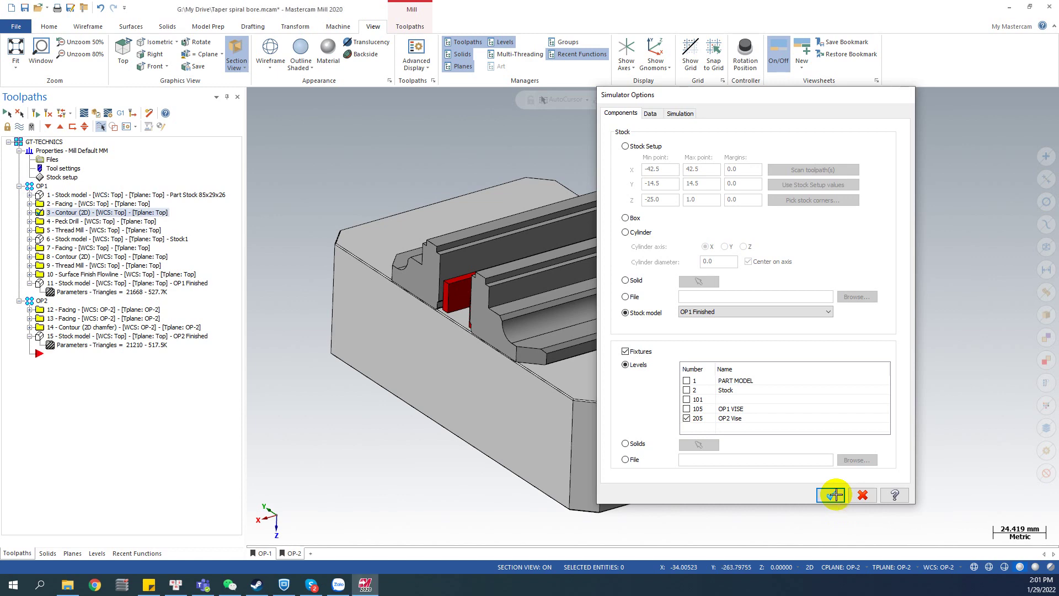